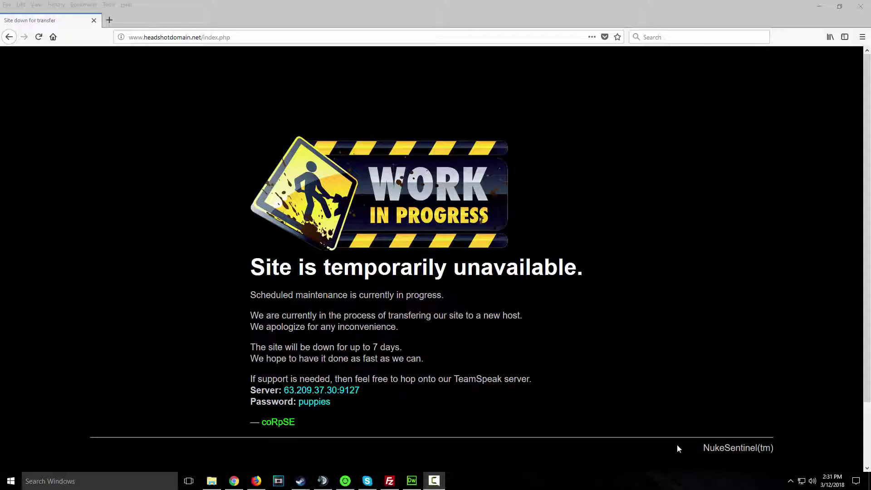
# - Compare the public maintenance page in Firefox with the closed site's NukeSentinel administration settings in Chrome
pyautogui.scroll(-3, 424, 284)
pyautogui.scroll(3, 425, 284)
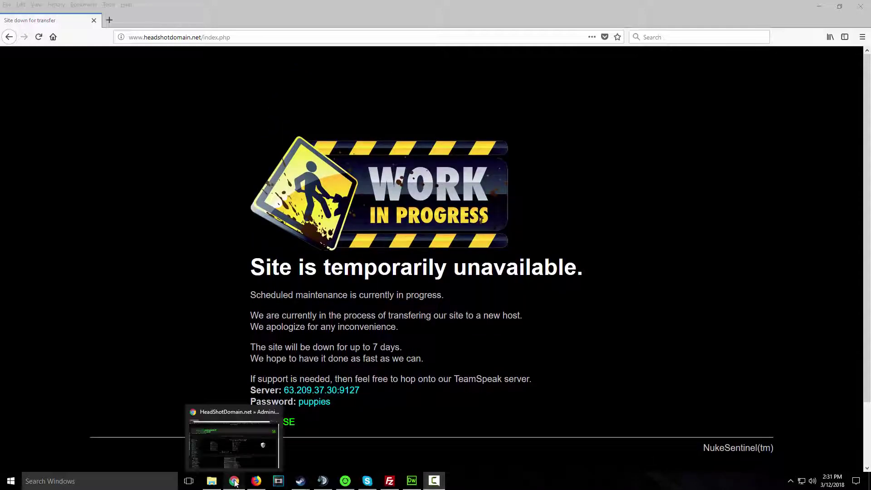
pyautogui.click(252, 445)
pyautogui.scroll(-4, 316, 212)
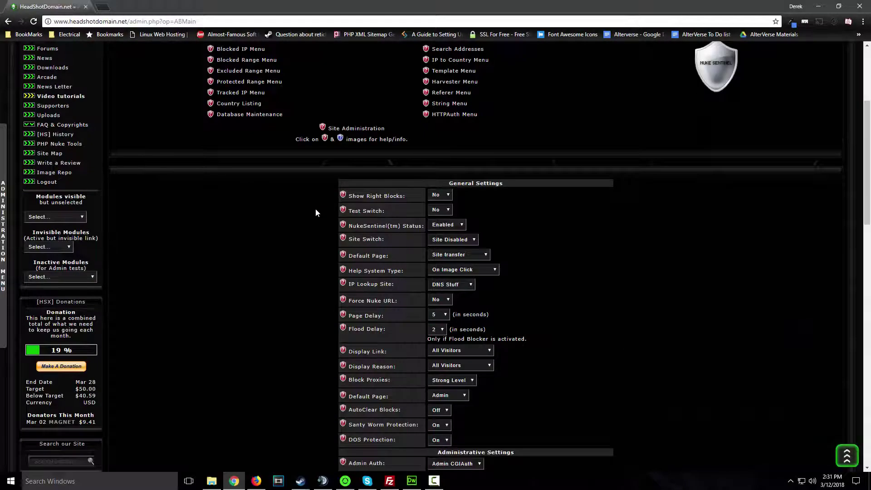
pyautogui.scroll(4, 331, 212)
pyautogui.scroll(-4, 330, 212)
pyautogui.scroll(4, 414, 217)
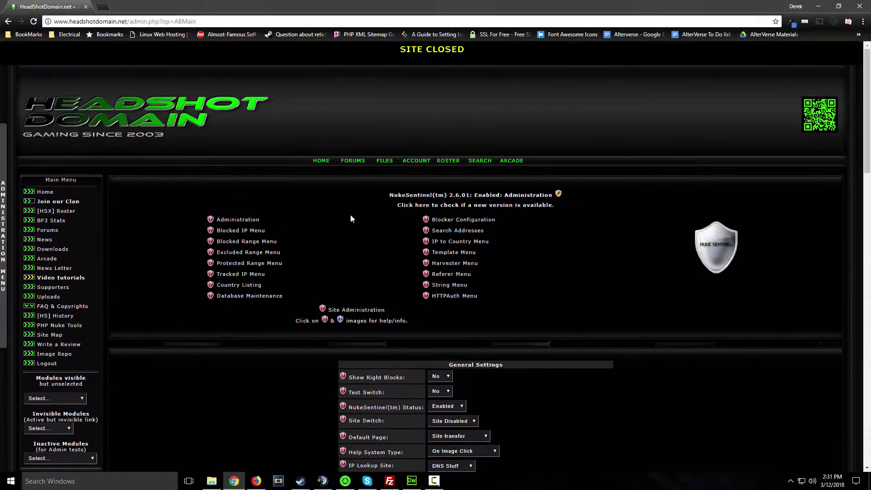
pyautogui.scroll(-2, 475, 217)
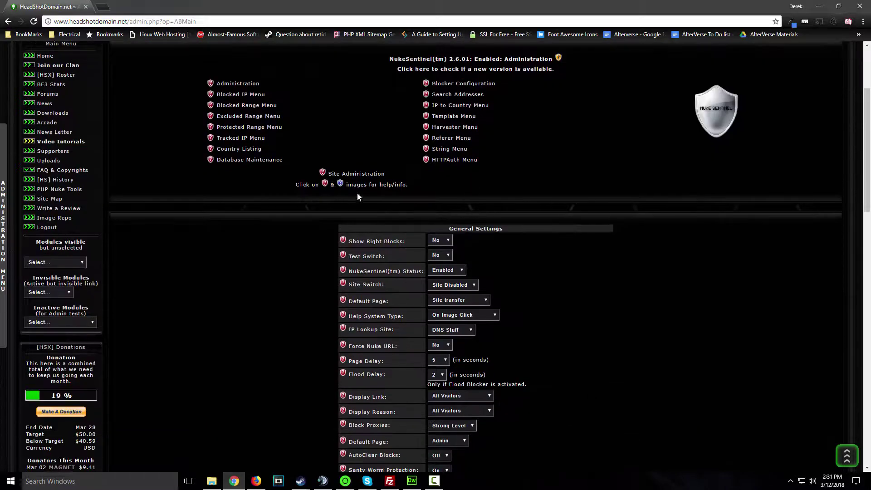
pyautogui.scroll(2, 293, 188)
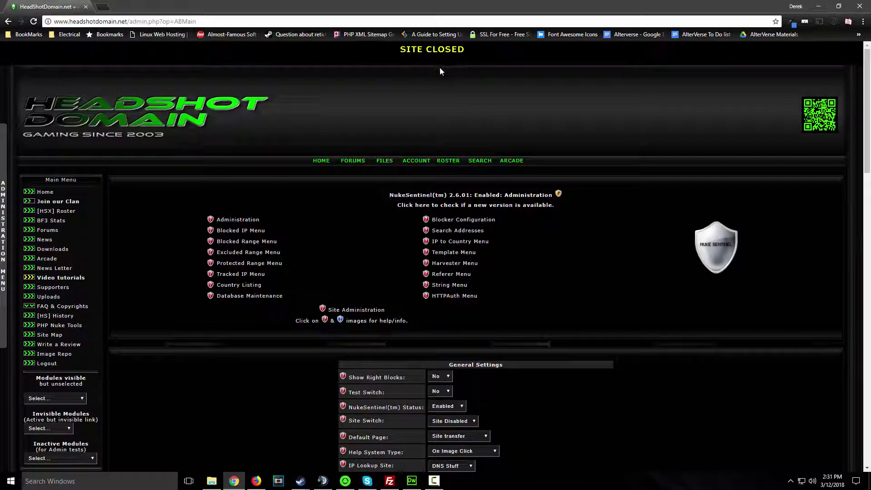
pyautogui.click(257, 480)
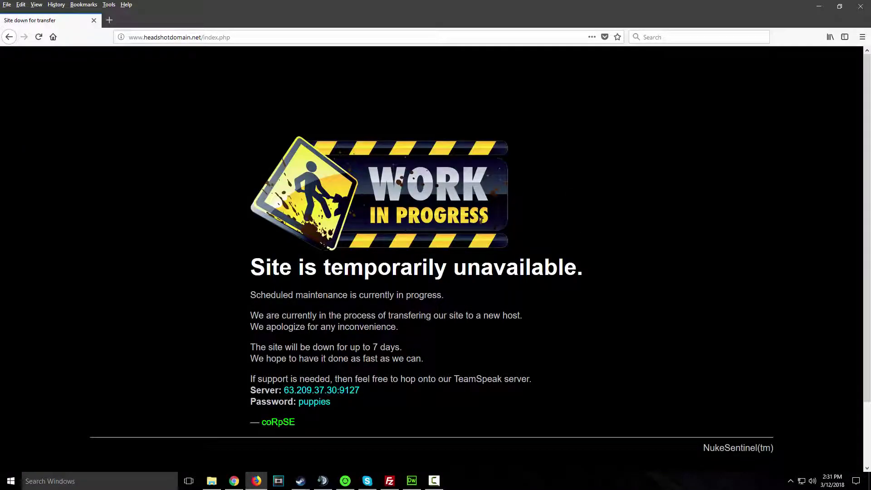
pyautogui.click(234, 484)
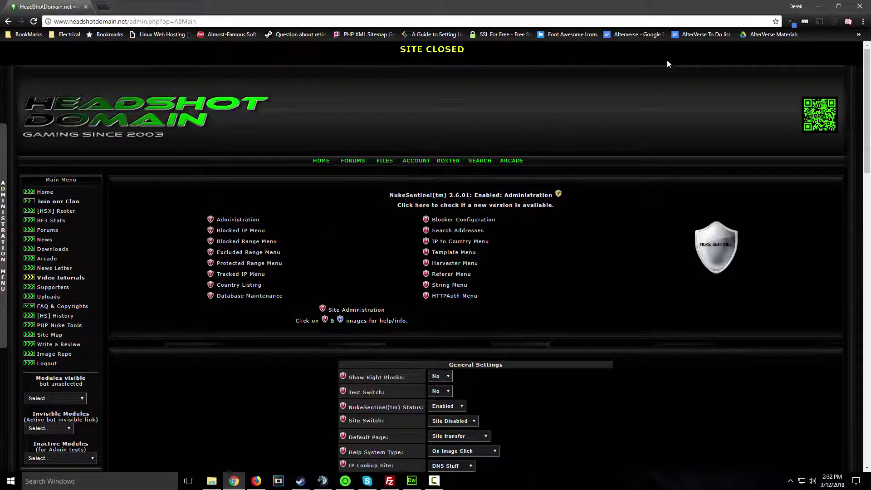
# - Switch to Dreamweaver and view the site transfer template as a live preview split with its body code
pyautogui.click(412, 481)
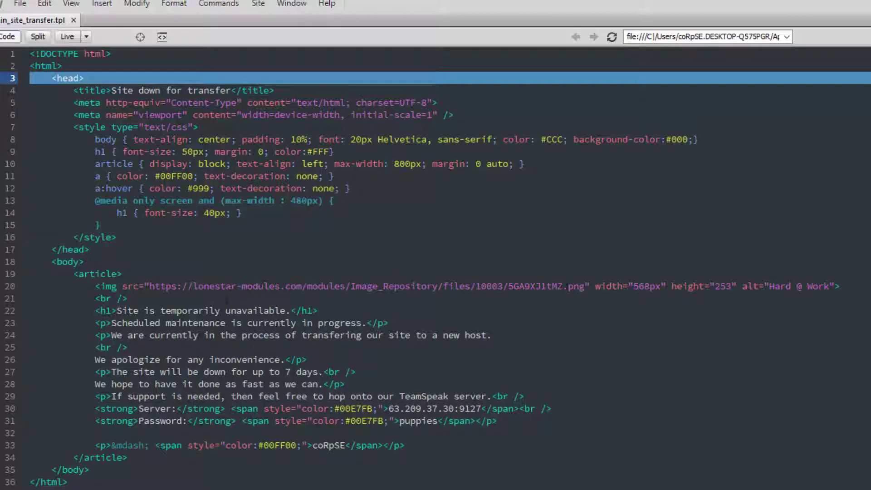
pyautogui.moveTo(567, 289)
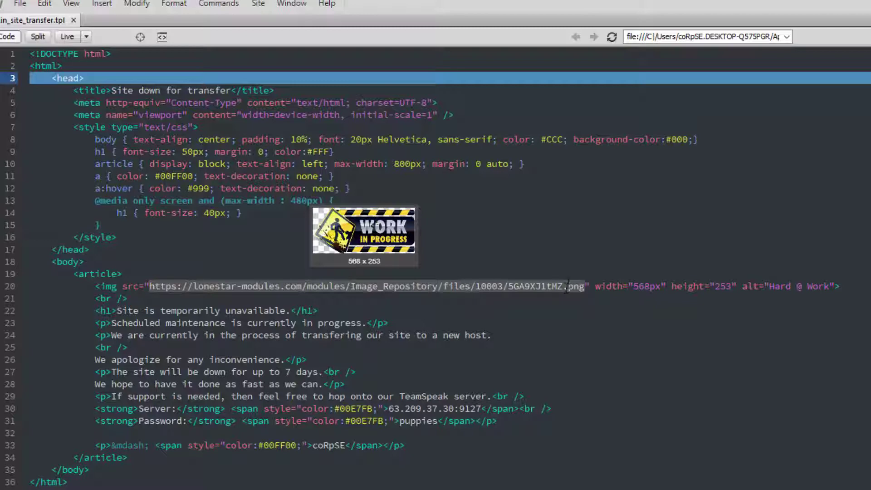
pyautogui.click(66, 37)
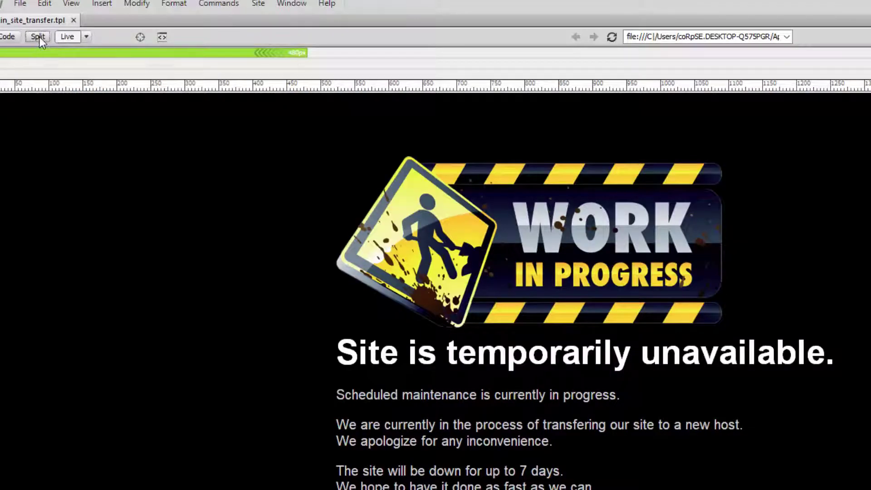
pyautogui.click(40, 37)
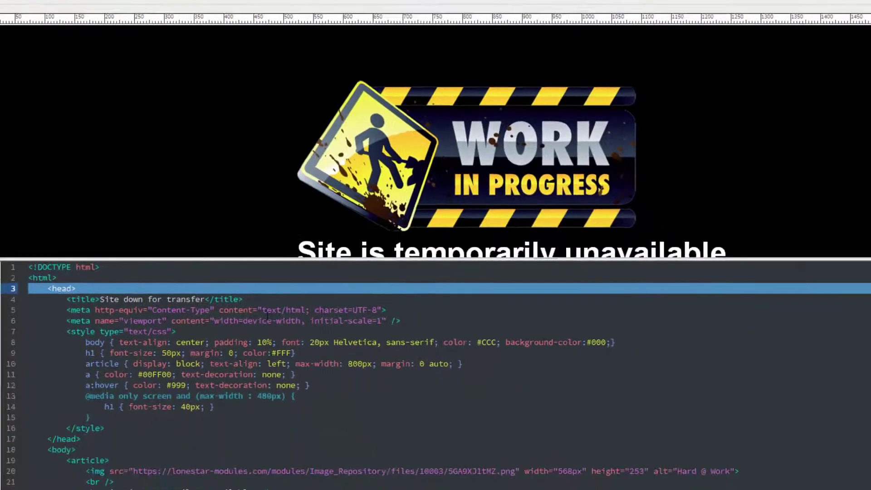
pyautogui.scroll(-3, 249, 292)
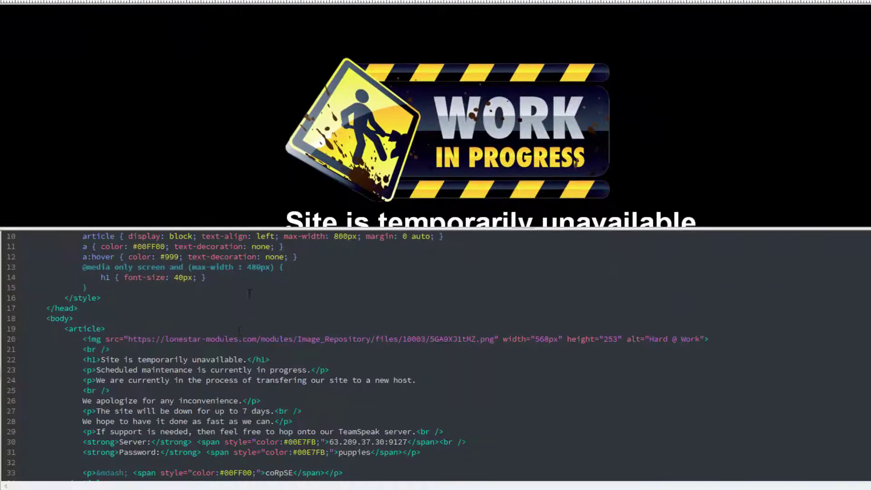
pyautogui.scroll(-2, 240, 333)
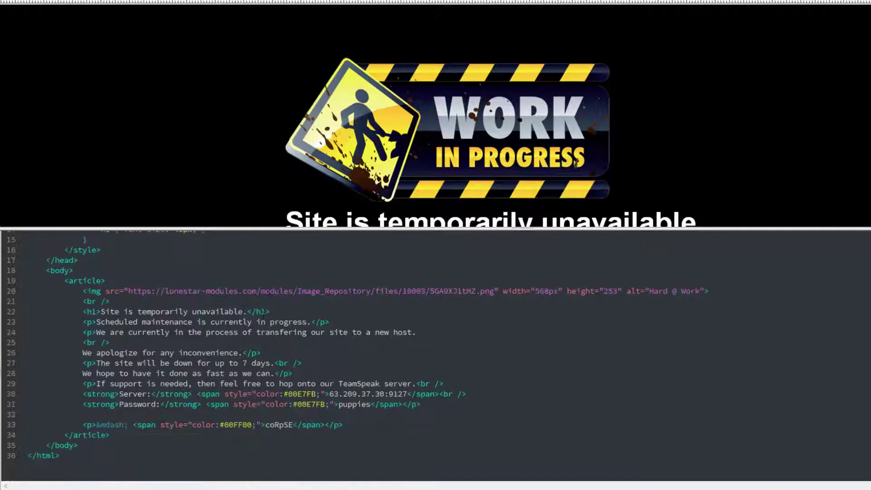
# - Locate the image tag on line 20 and the enclosing article block, checking them against the live preview
pyautogui.tripleClick(269, 291)
pyautogui.scroll(-5, 694, 154)
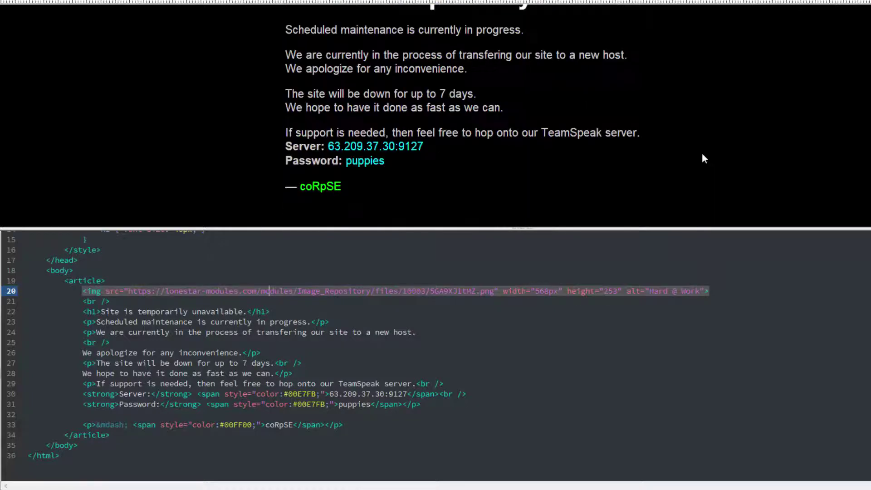
pyautogui.scroll(2, 635, 132)
pyautogui.scroll(3, 626, 121)
pyautogui.click(621, 117)
pyautogui.scroll(-4, 616, 128)
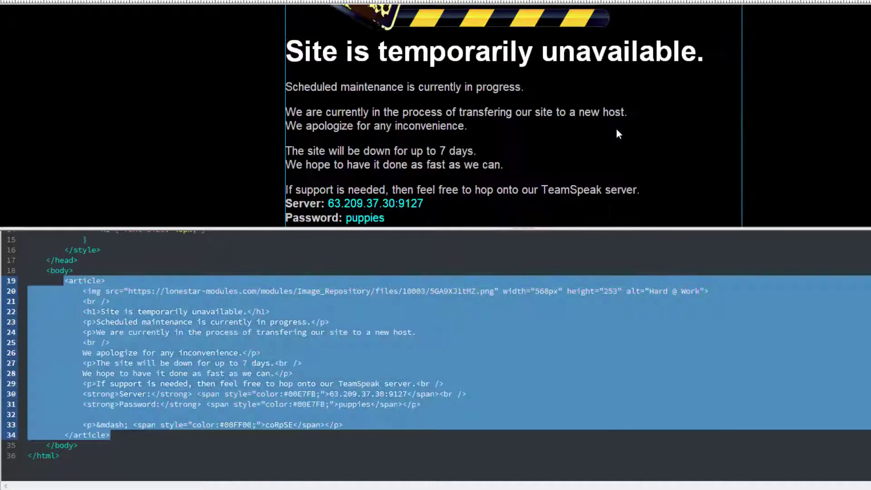
# - Trace the preview's heading, maintenance paragraph and server address to their code lines, and return to the code-only view
pyautogui.click(451, 52)
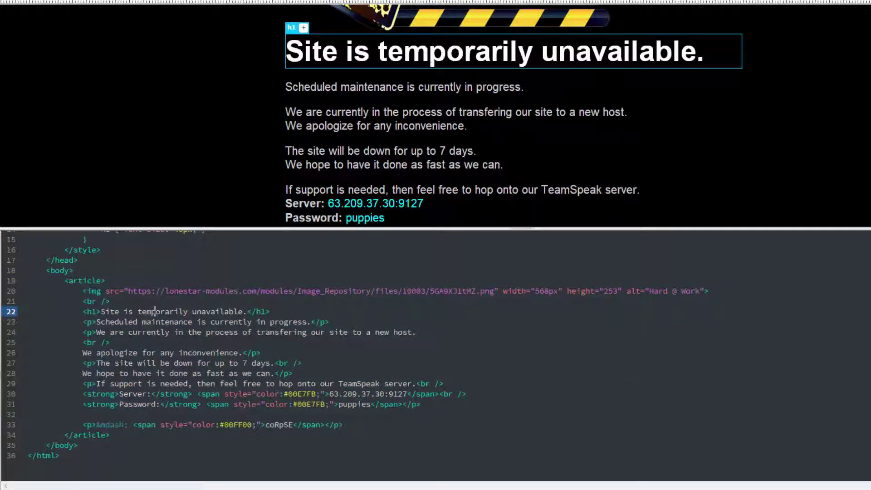
pyautogui.click(397, 88)
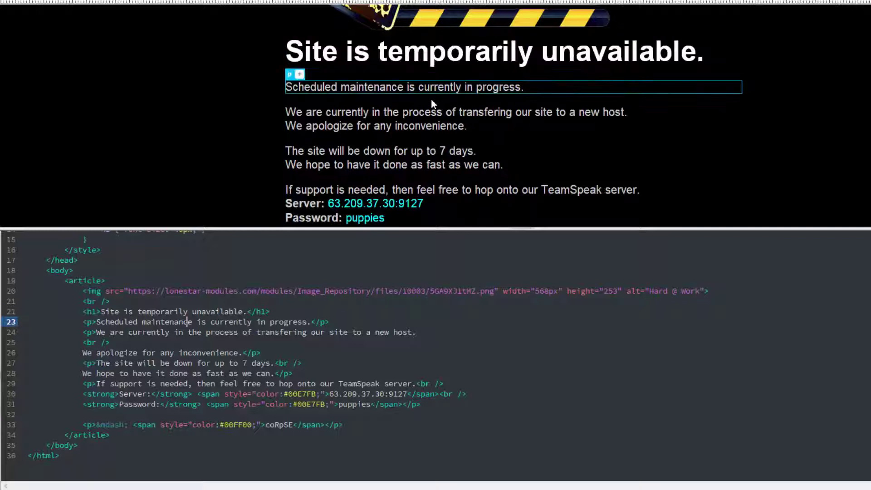
pyautogui.scroll(-2, 409, 168)
pyautogui.scroll(1, 408, 168)
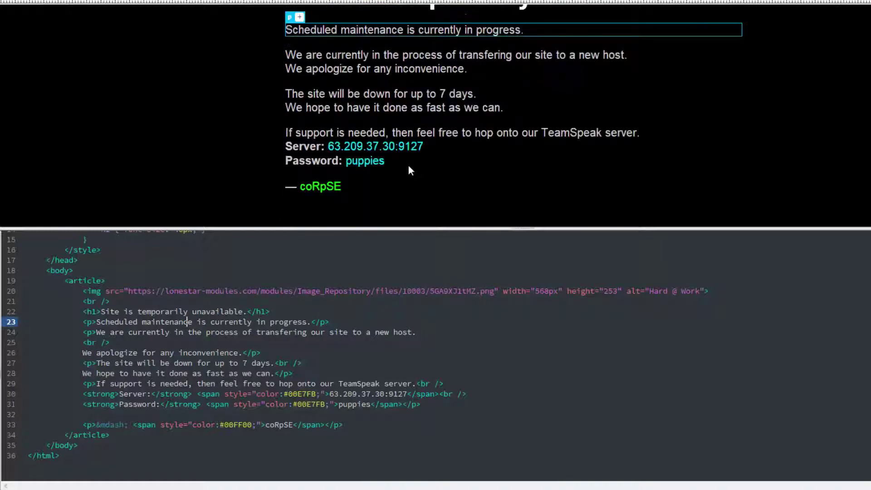
pyautogui.click(384, 147)
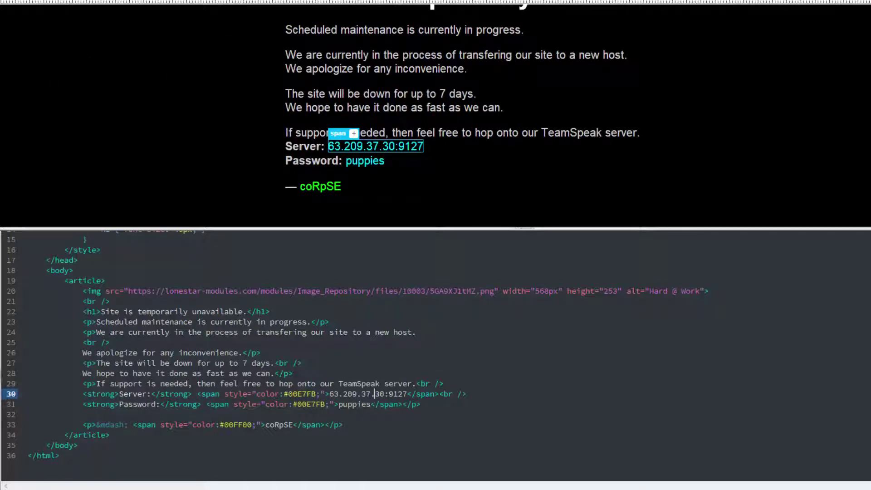
pyautogui.click(172, 1)
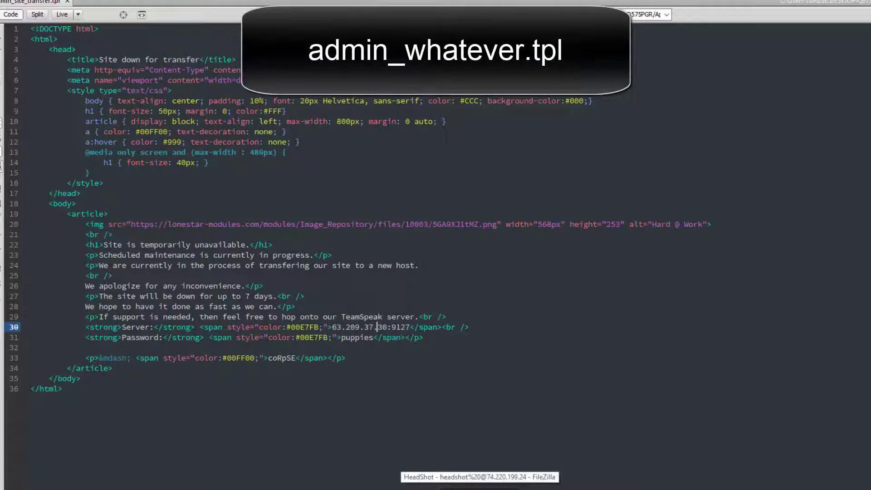
# - Switch to FileZilla and select admin_site_transfer.tpl in the remote abuse folder
pyautogui.click(479, 489)
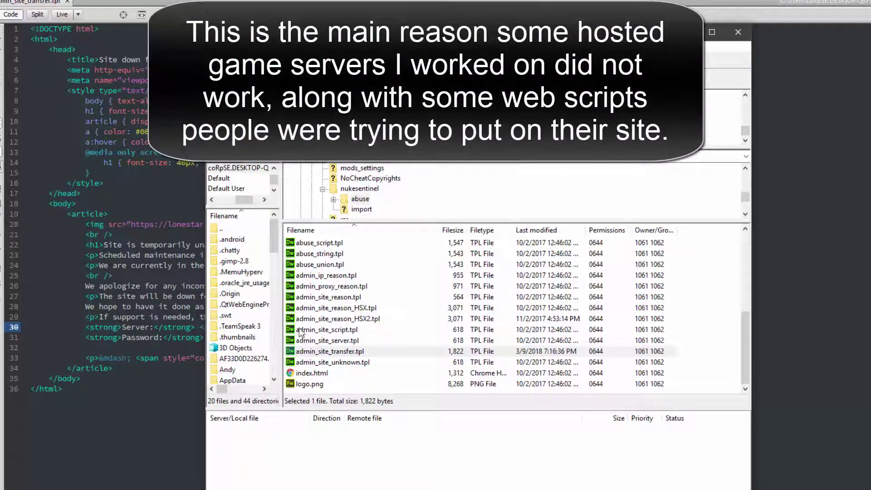
pyautogui.click(342, 356)
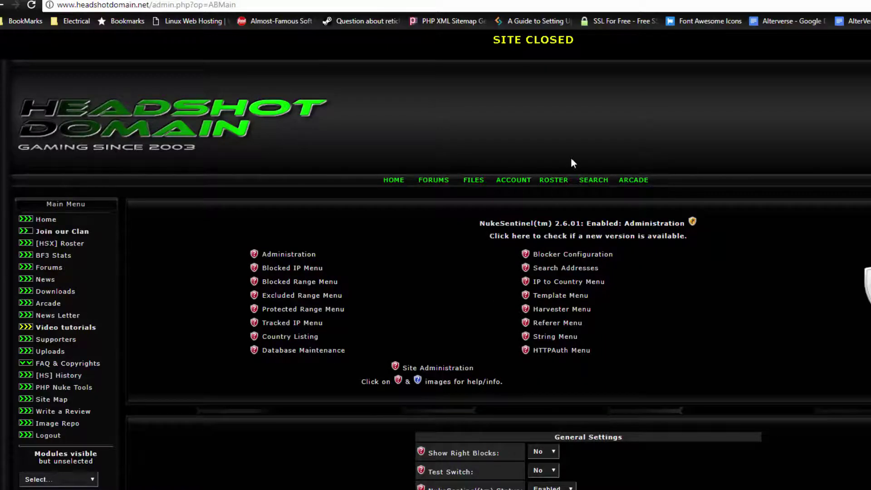
# - In the NukeSentinel General Settings in Chrome, choose Site transfer as the site switch's Default Page
pyautogui.scroll(-5, 571, 157)
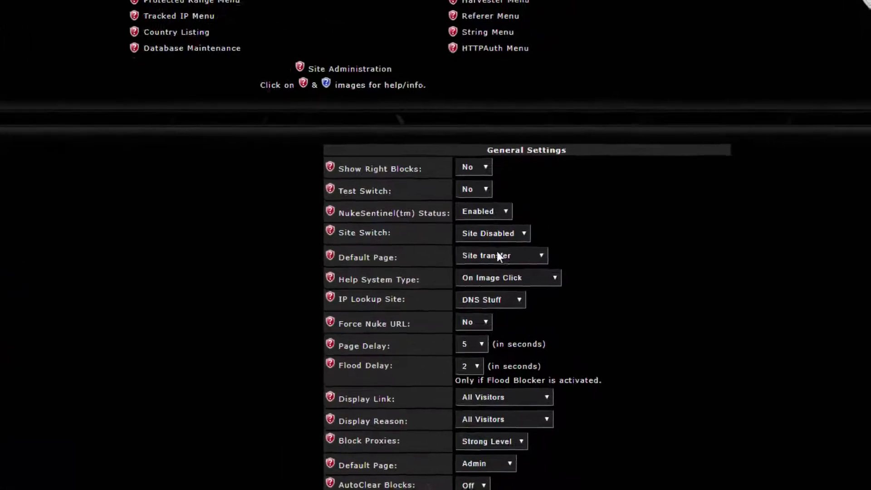
pyautogui.click(566, 298)
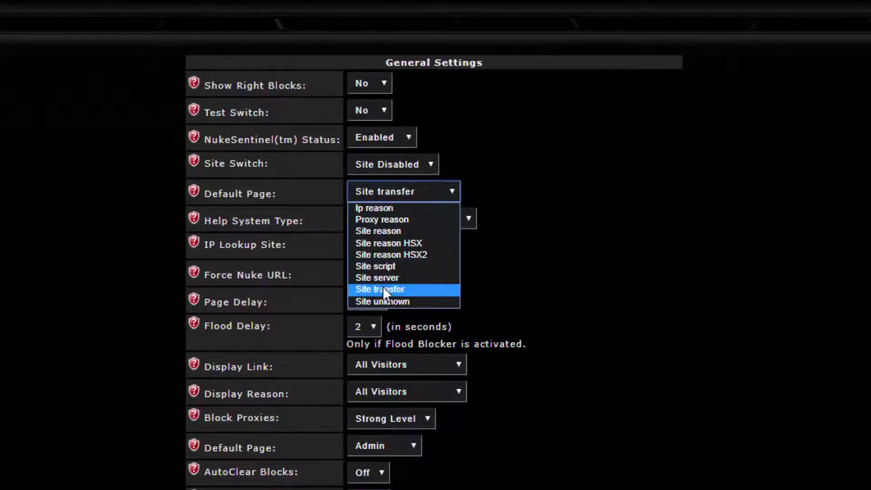
pyautogui.click(383, 288)
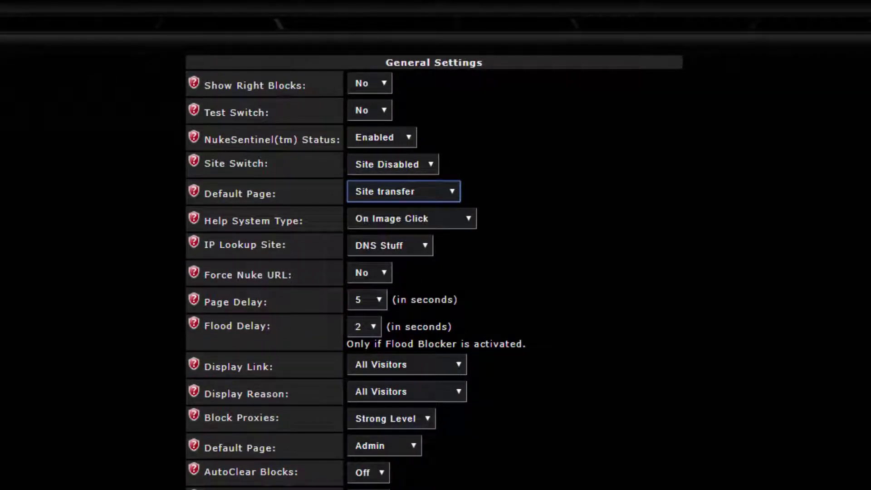
# - Switch to FileZilla and copy the remote path public_html/includes/nukesentinel/abuse
pyautogui.click(312, 488)
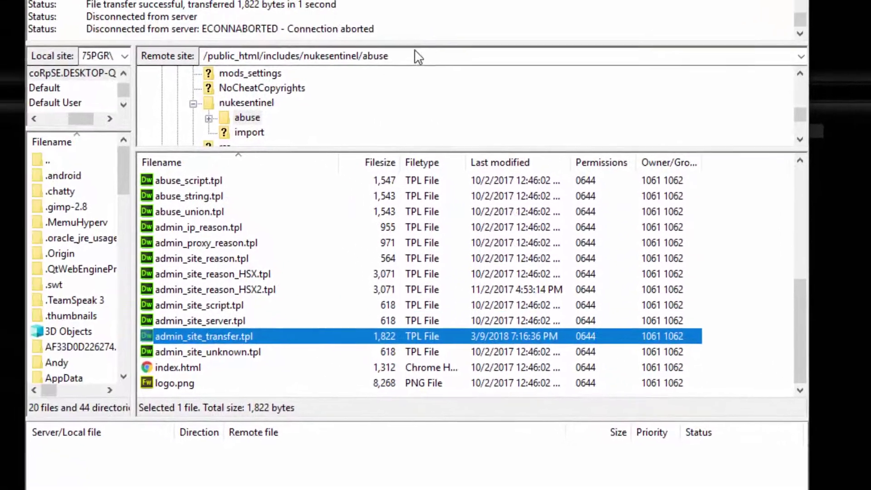
pyautogui.click(125, 16)
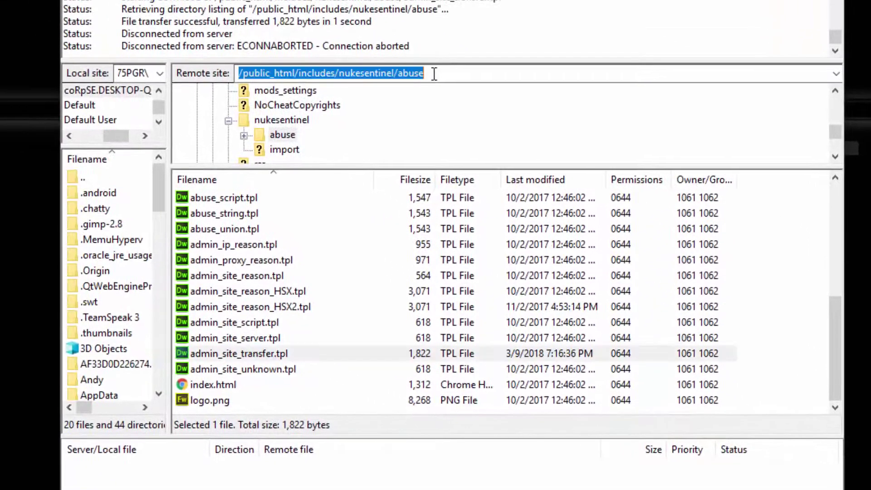
pyautogui.click(251, 74)
pyautogui.moveTo(243, 73); pyautogui.dragTo(438, 76)
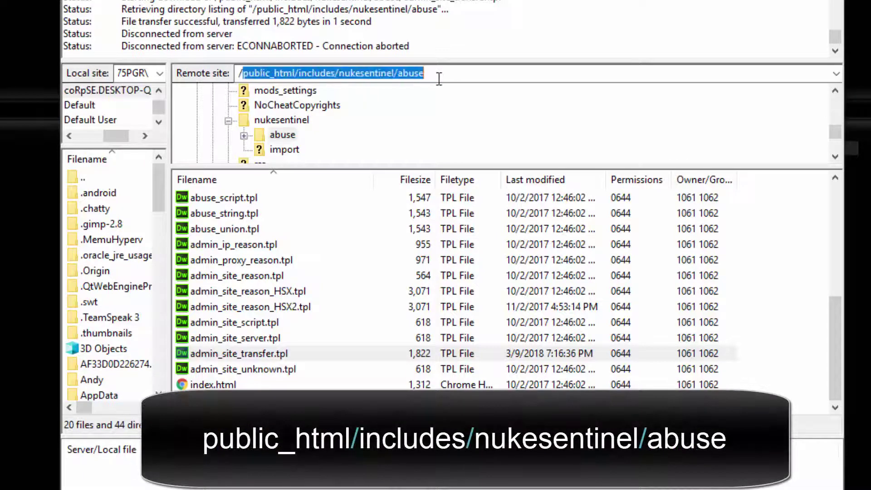
pyautogui.rightClick(400, 73)
pyautogui.click(440, 125)
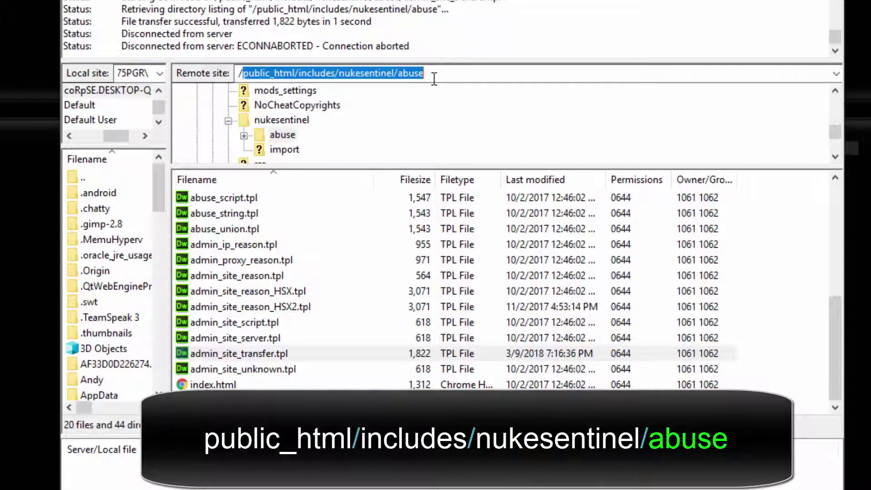
# - Look through the abuse and admin template files in the remote abuse folder
pyautogui.scroll(1, 336, 253)
pyautogui.scroll(-1, 280, 274)
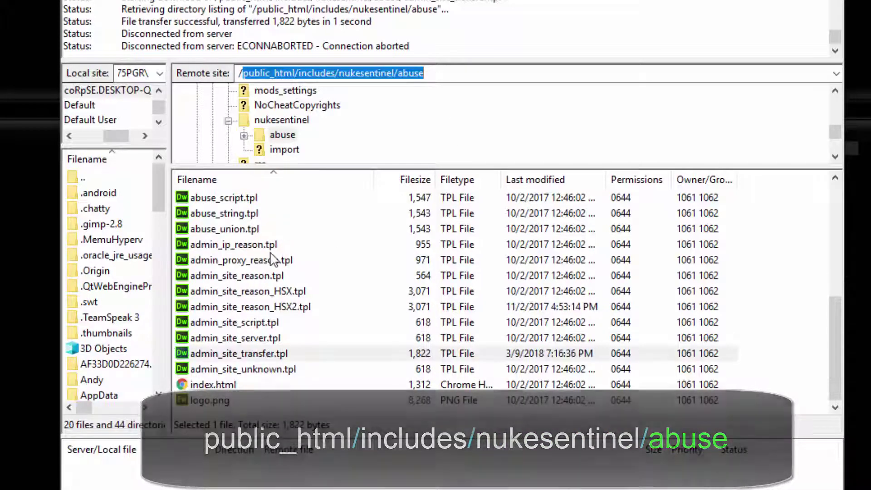
pyautogui.scroll(4, 272, 254)
pyautogui.scroll(-3, 240, 207)
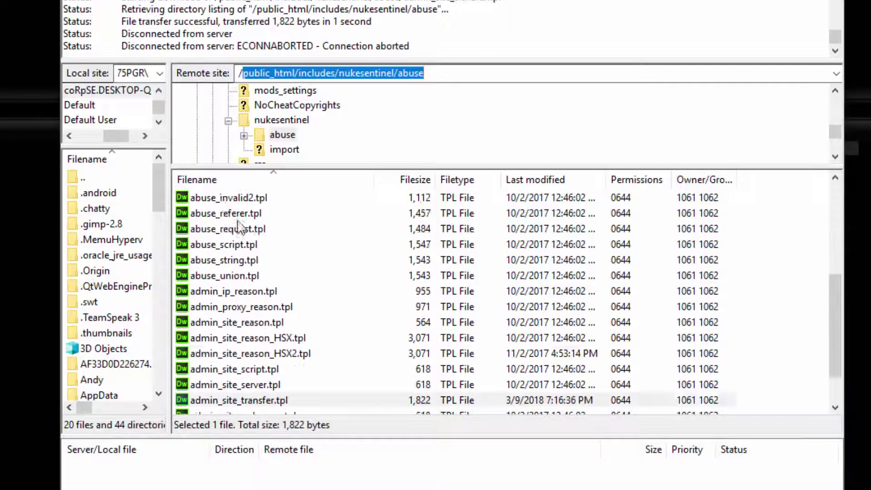
pyautogui.scroll(4, 233, 226)
pyautogui.scroll(-5, 255, 246)
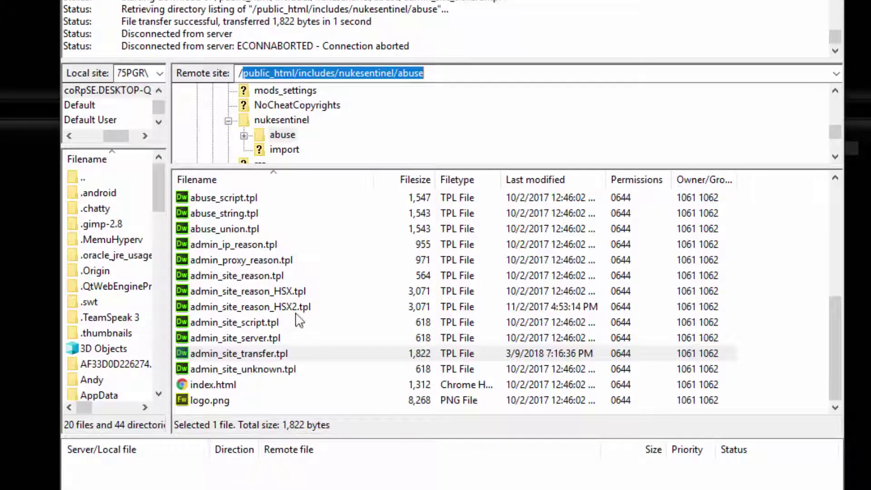
# - Compare the entries for admin_site_reason_HSX.tpl and admin_site_reason_HSX2.tpl, leaving admin_site_reason_HSX.tpl selected
pyautogui.click(249, 292)
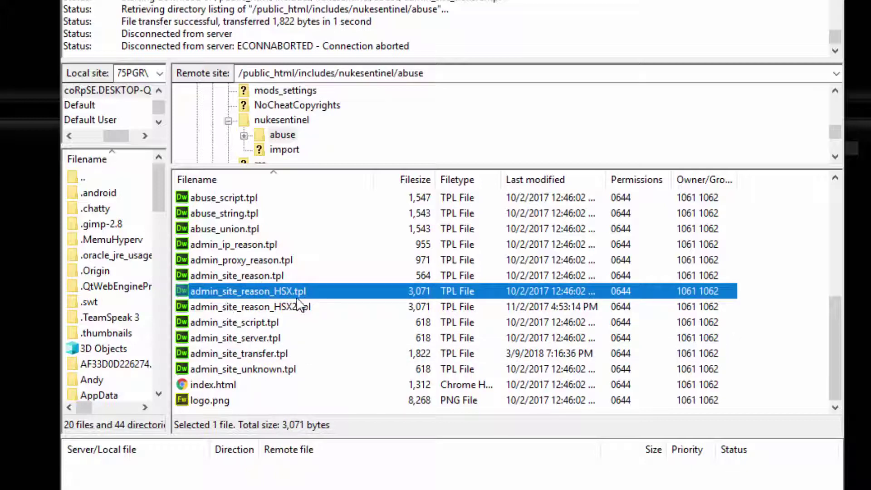
pyautogui.click(252, 307)
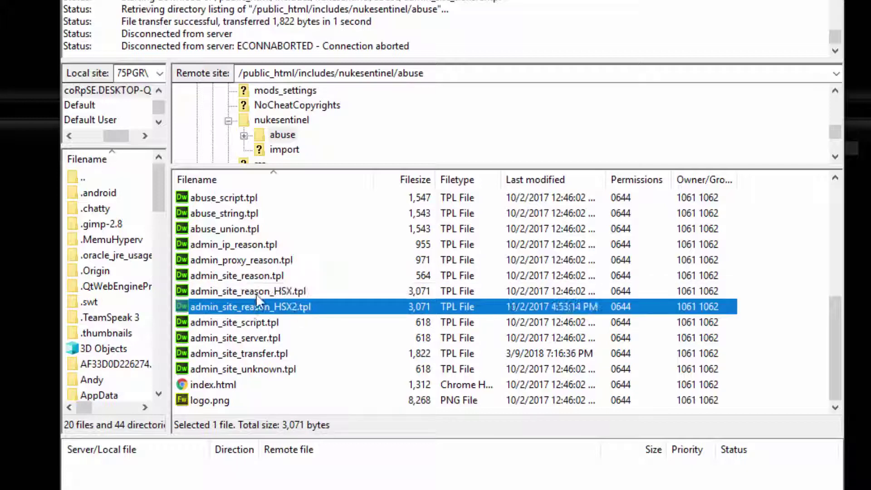
pyautogui.click(259, 294)
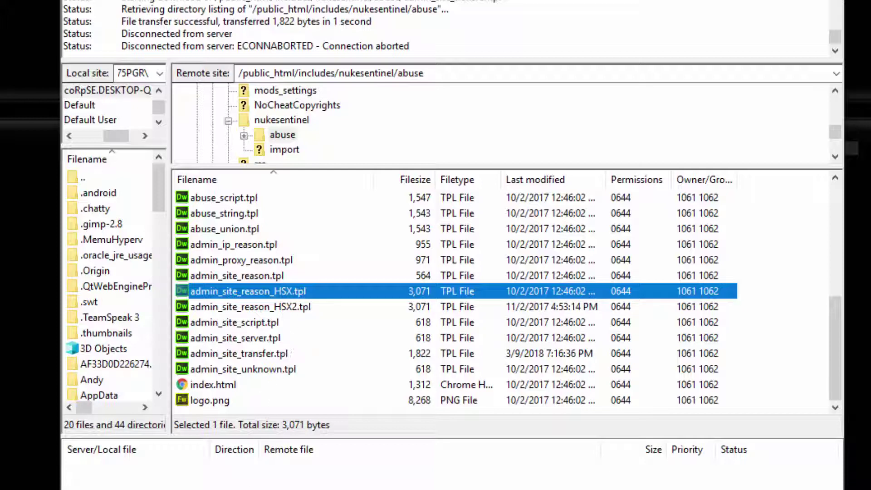
# - Compare the Default Page setting in Chrome's NukeSentinel General Settings with the template file names in FileZilla's abuse folder
pyautogui.hotkey('alt', 'Tab')
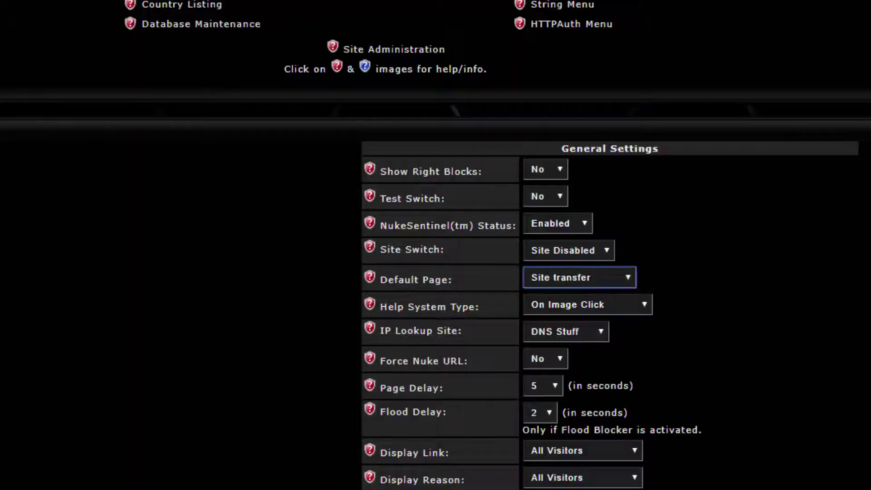
pyautogui.hotkey('alt', 'Tab')
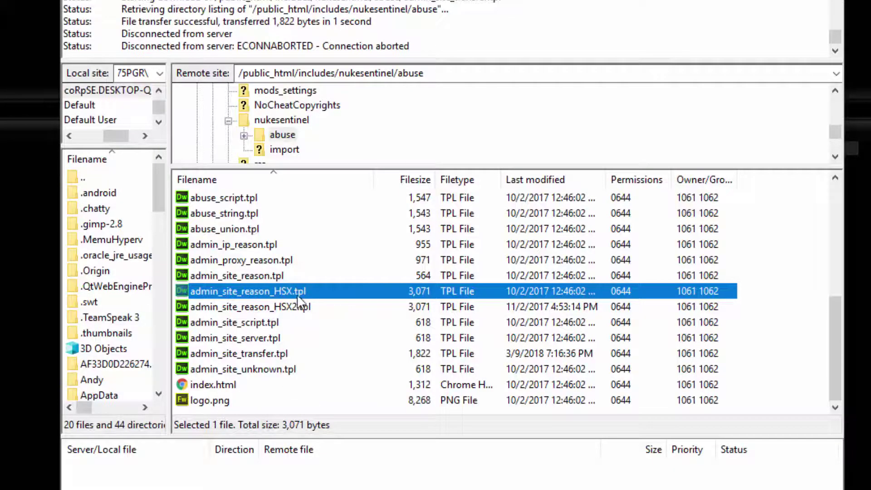
pyautogui.hotkey('alt', 'Tab')
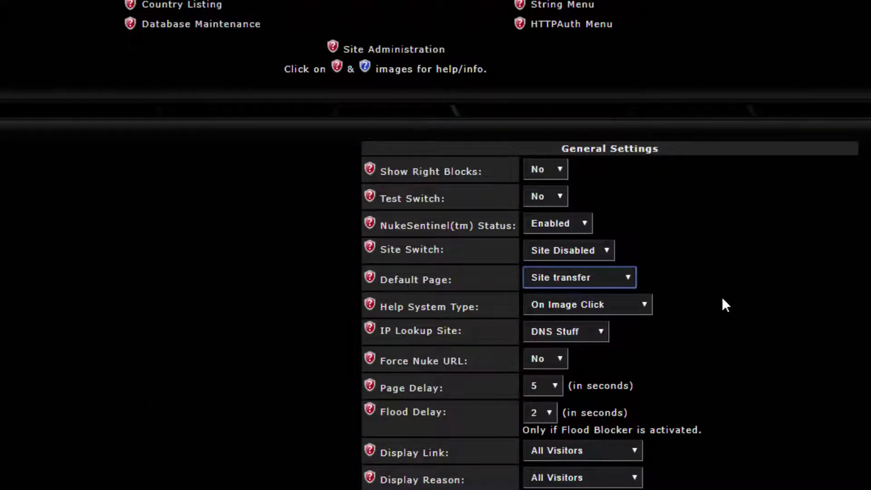
pyautogui.scroll(-7, 747, 323)
pyautogui.scroll(10, 742, 328)
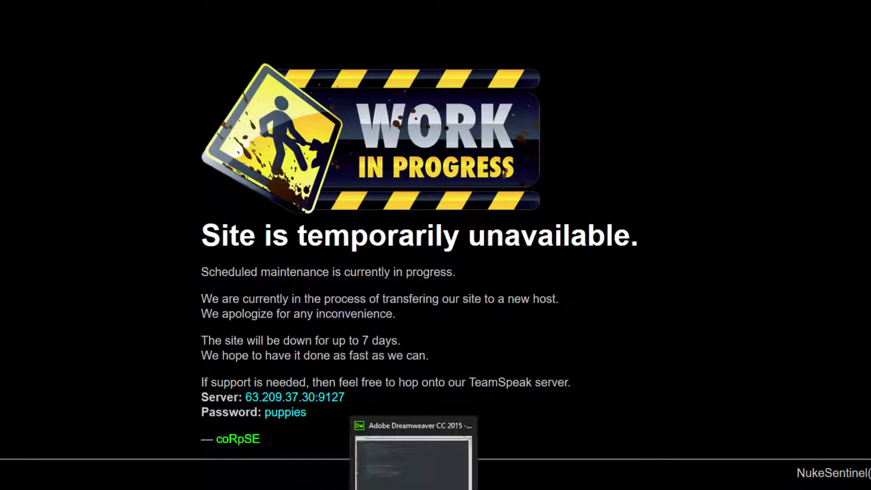
# - Switch to Dreamweaver to review the site transfer template's code, then return through FileZilla to the NukeSentinel settings in Chrome
pyautogui.click(413, 489)
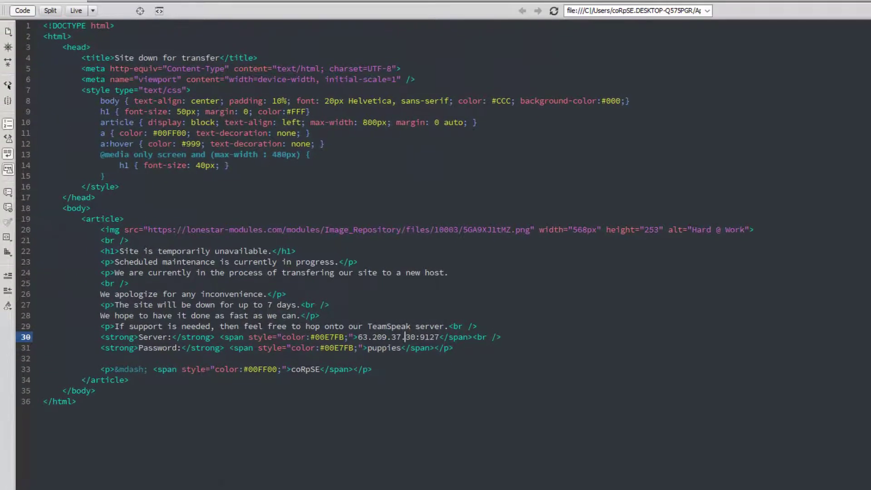
pyautogui.hotkey('alt', 'Tab')
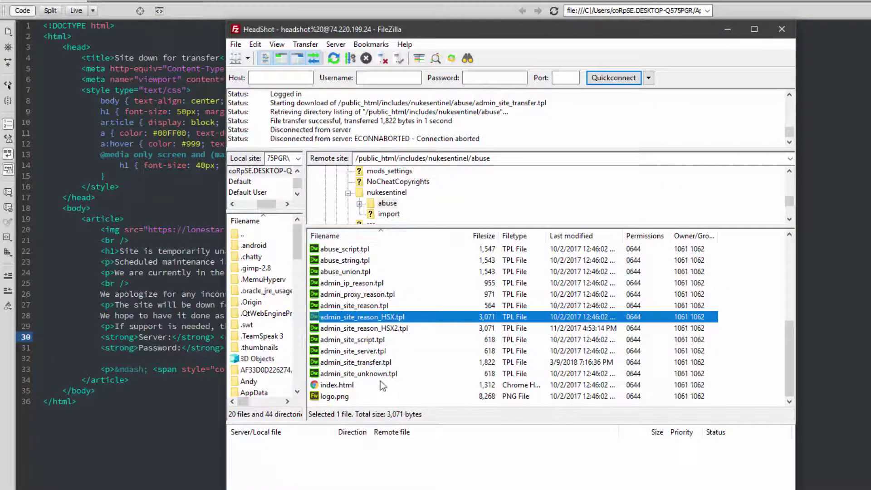
pyautogui.hotkey('alt', 'Tab')
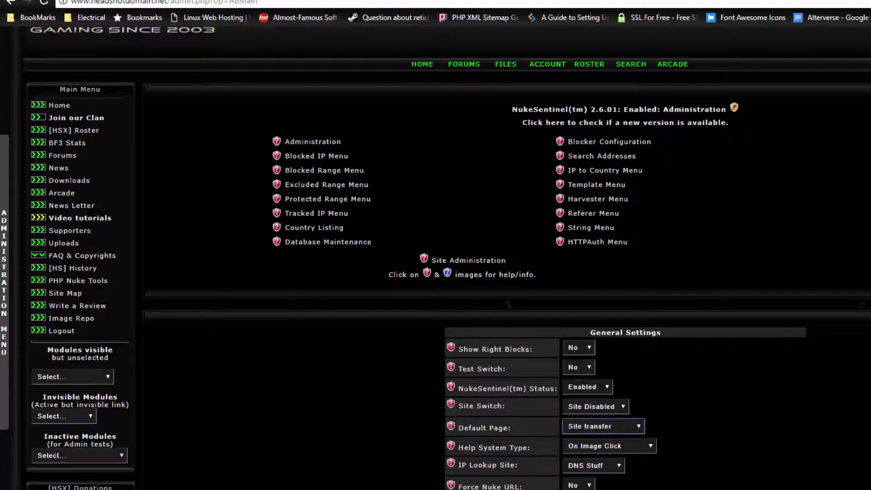
# - Examine the SITE CLOSED banner above the site header and the Site Switch entry in the General Settings
pyautogui.scroll(3, 817, 323)
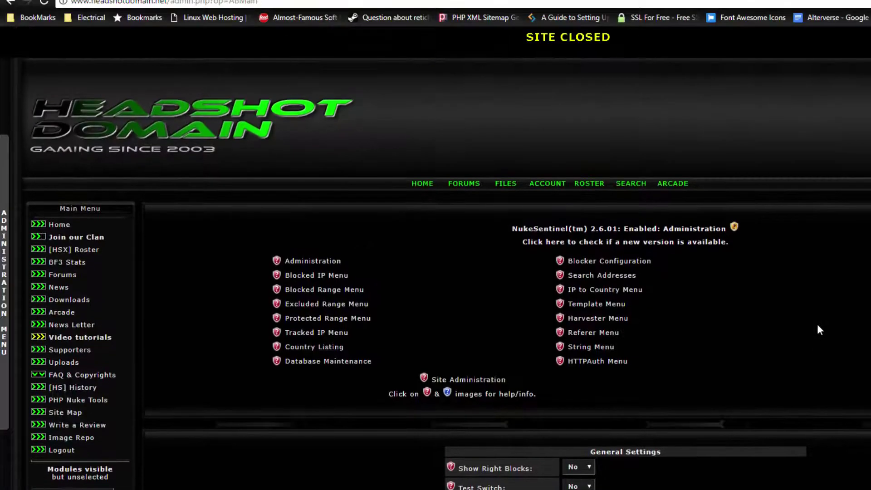
pyautogui.tripleClick(636, 30)
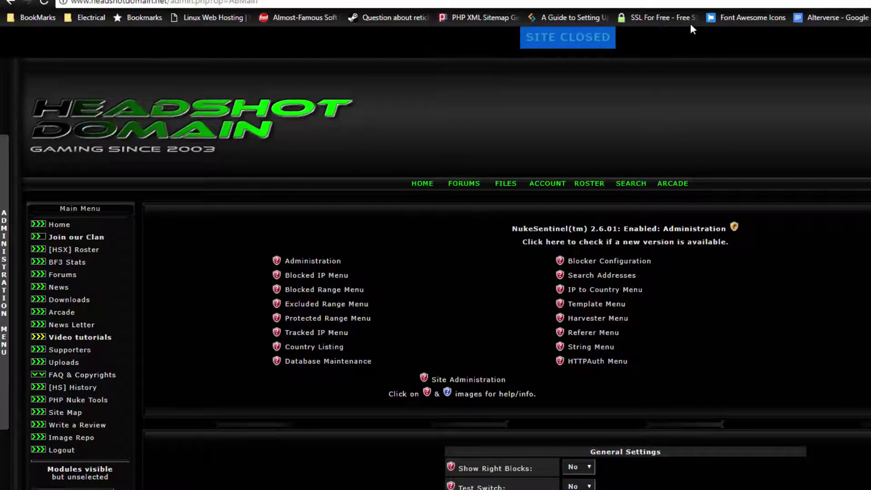
pyautogui.scroll(-3, 649, 68)
pyautogui.scroll(3, 648, 73)
pyautogui.scroll(-10, 794, 140)
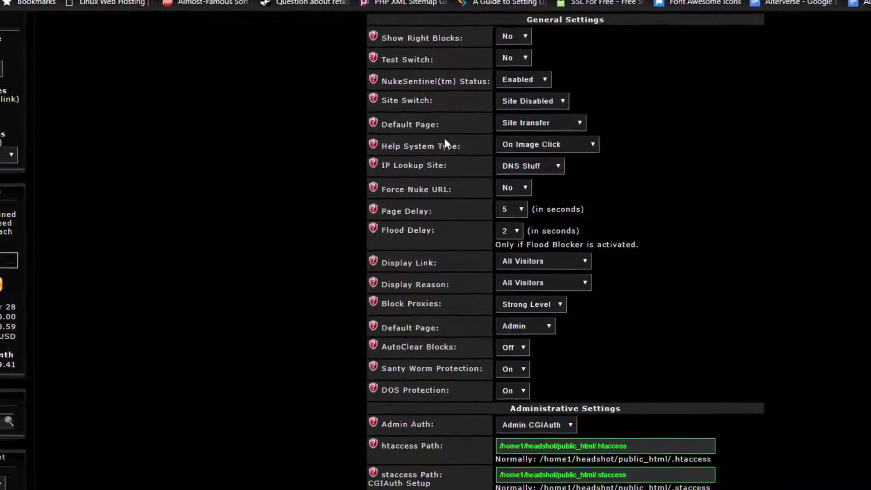
pyautogui.scroll(1, 709, 160)
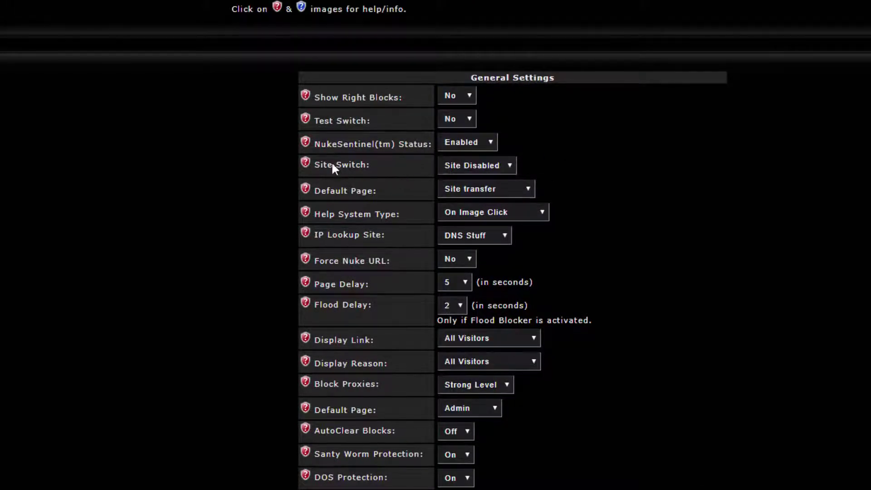
pyautogui.scroll(9, 219, 172)
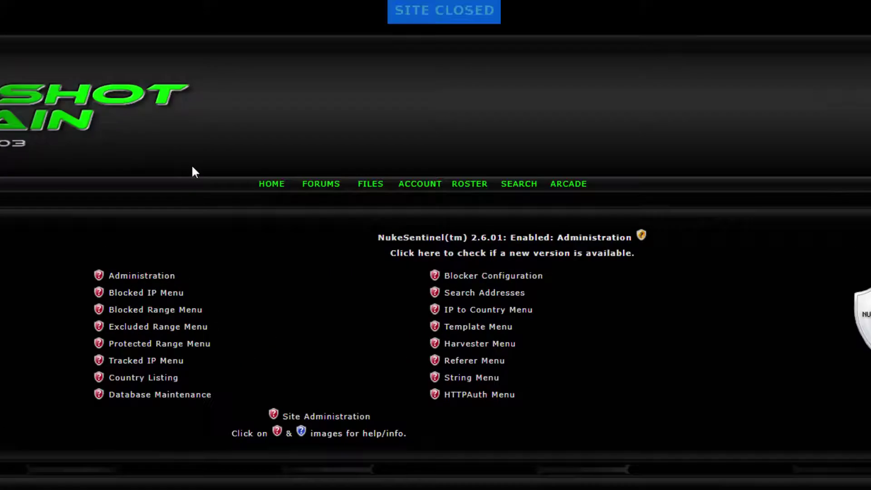
# - Reload NukeSentinel's Administration page and choose Site transfer as the Default Page under Site Switch
pyautogui.click(146, 279)
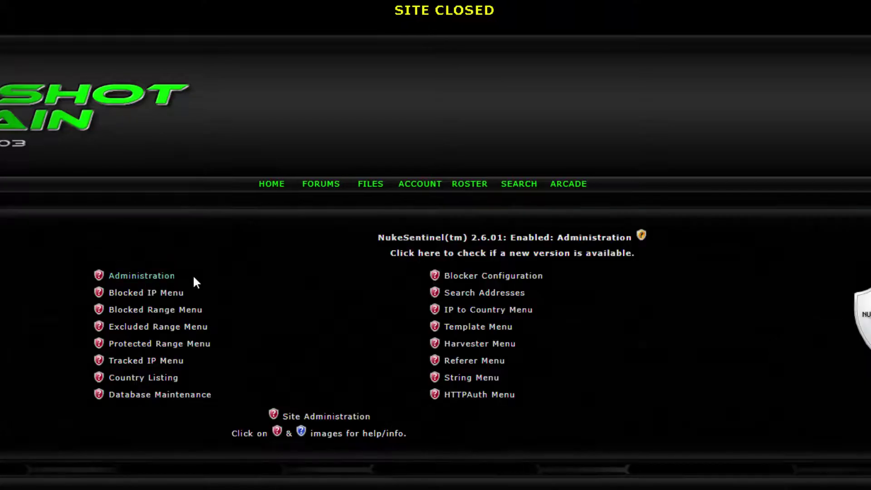
pyautogui.scroll(-6, 242, 271)
pyautogui.scroll(-2, 245, 278)
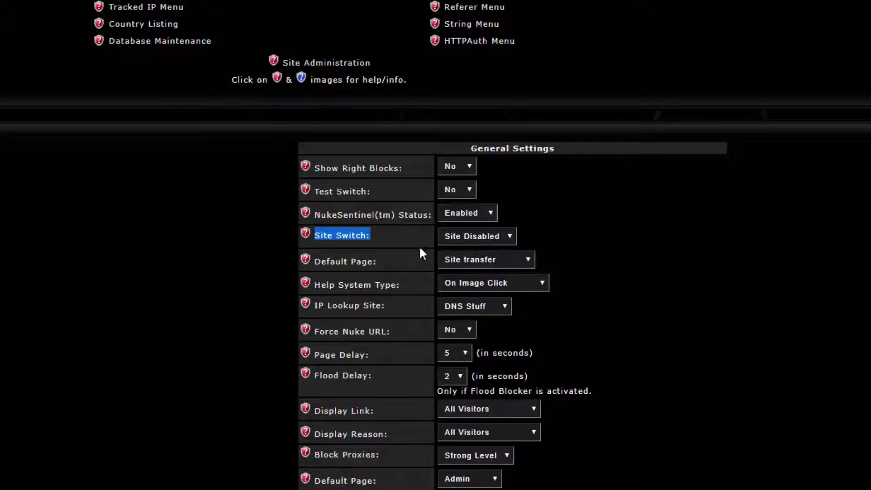
pyautogui.click(478, 259)
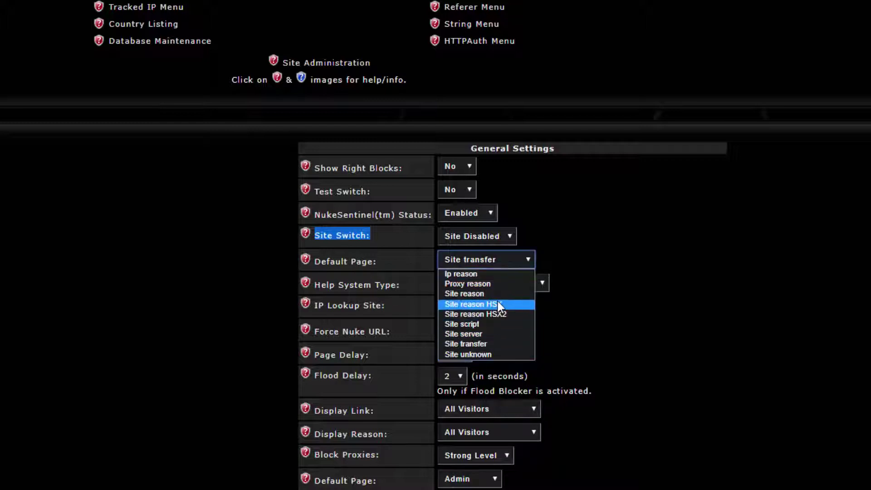
pyautogui.click(461, 345)
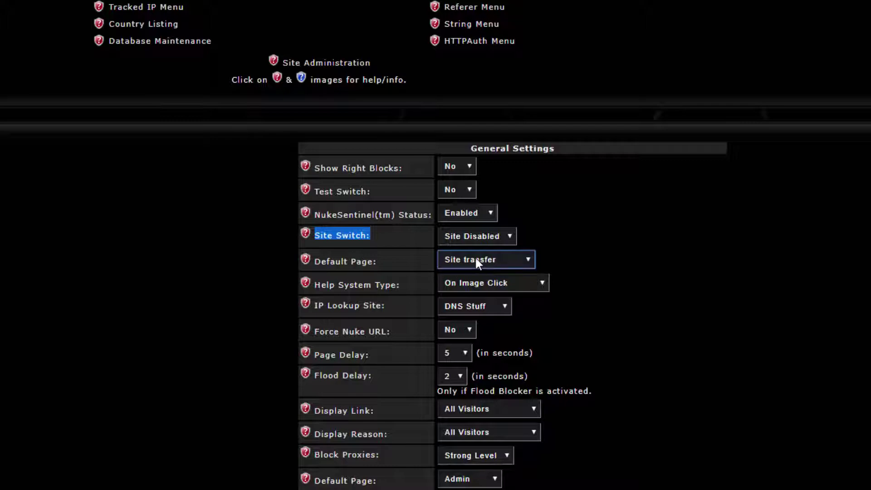
# - Save the changes to the NukeSentinel administration settings
pyautogui.scroll(-15, 545, 268)
pyautogui.scroll(-3, 615, 283)
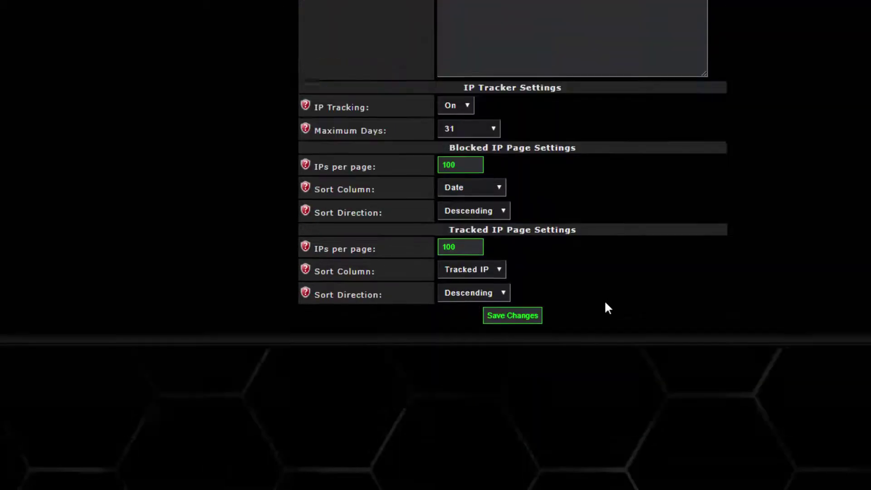
pyautogui.click(515, 302)
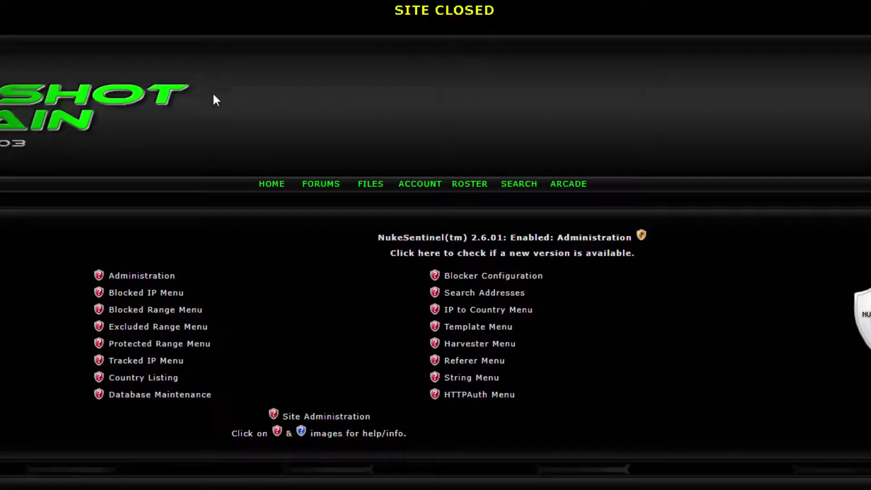
# - Open the site's home page in Chrome and check how it appears to a logged-in admin while the site is closed
pyautogui.click(276, 184)
pyautogui.scroll(-2, 308, 202)
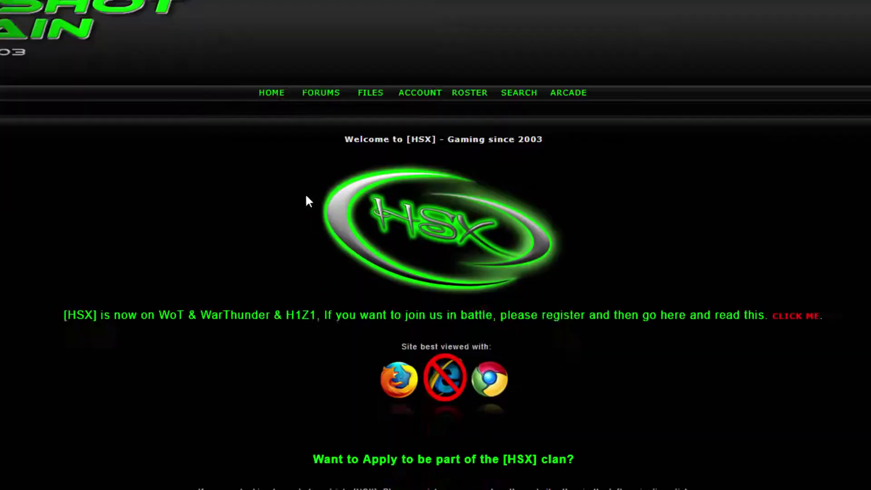
pyautogui.scroll(2, 307, 198)
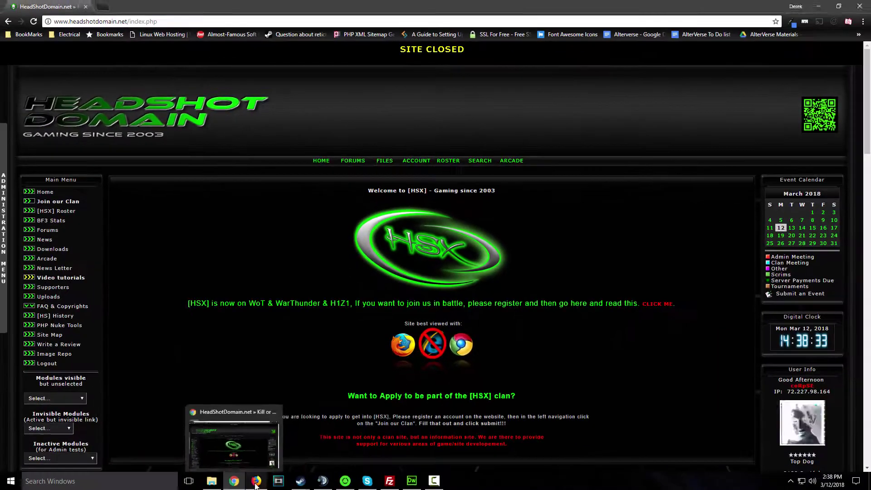
# - Switch to Firefox and view the closed-site page as shown to visitors
pyautogui.click(256, 481)
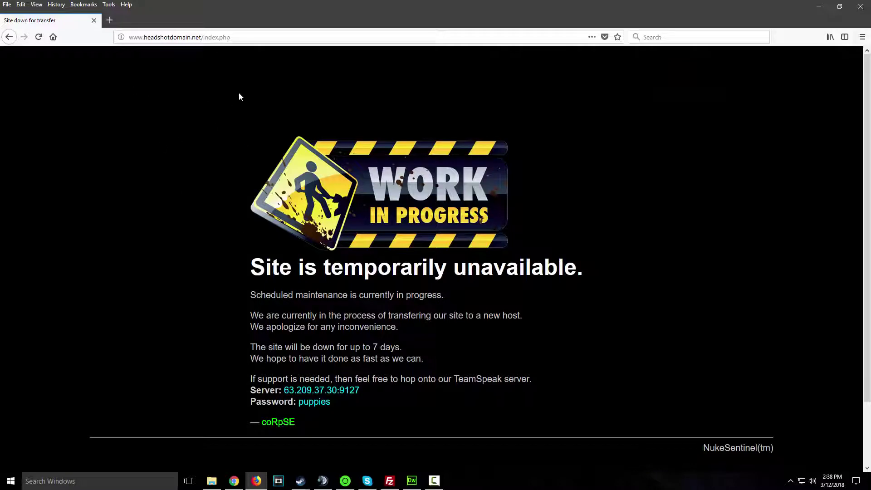
pyautogui.scroll(-3, 331, 125)
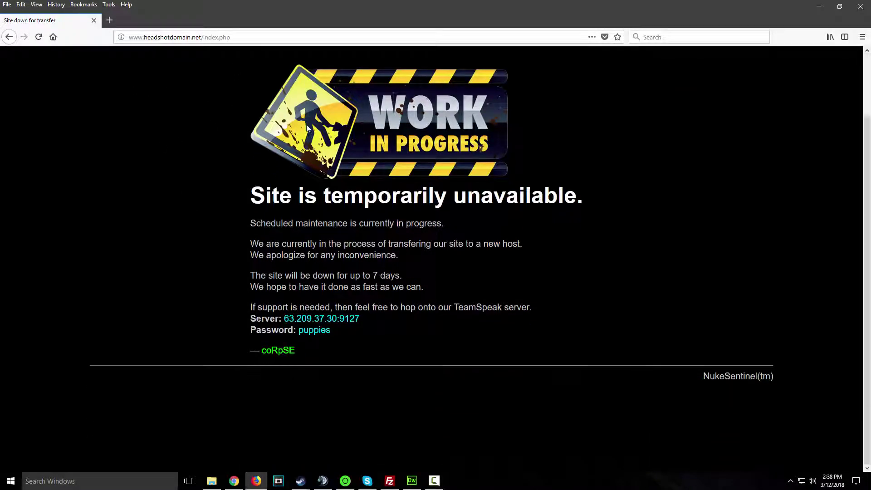
pyautogui.scroll(3, 303, 129)
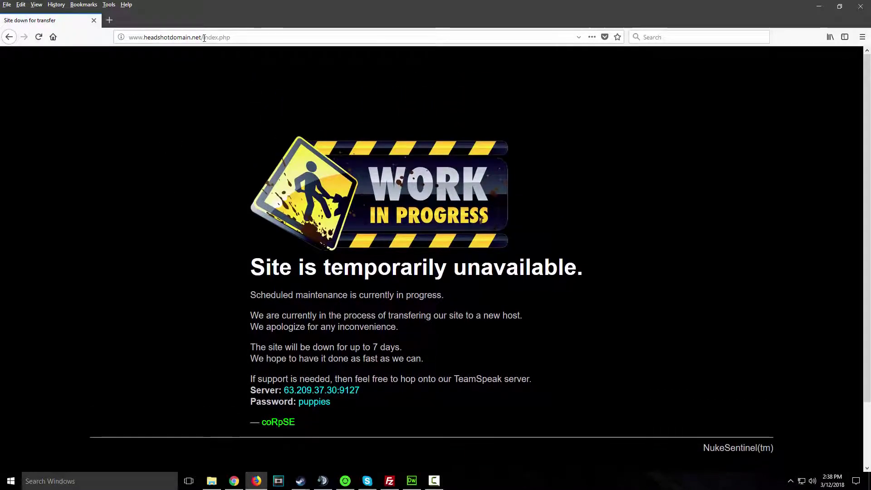
# - Replace index.php with admin.php in the site address and fill in the admin ID and password on the login form
pyautogui.moveTo(201, 37); pyautogui.dragTo(453, 38)
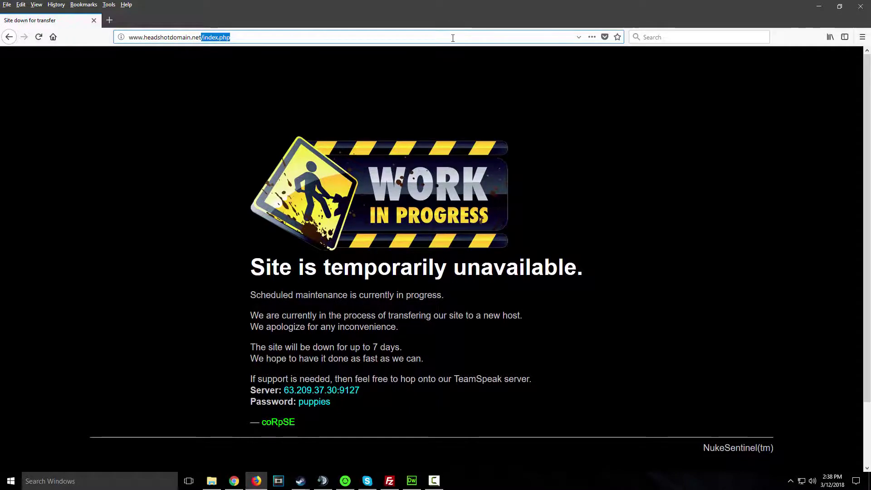
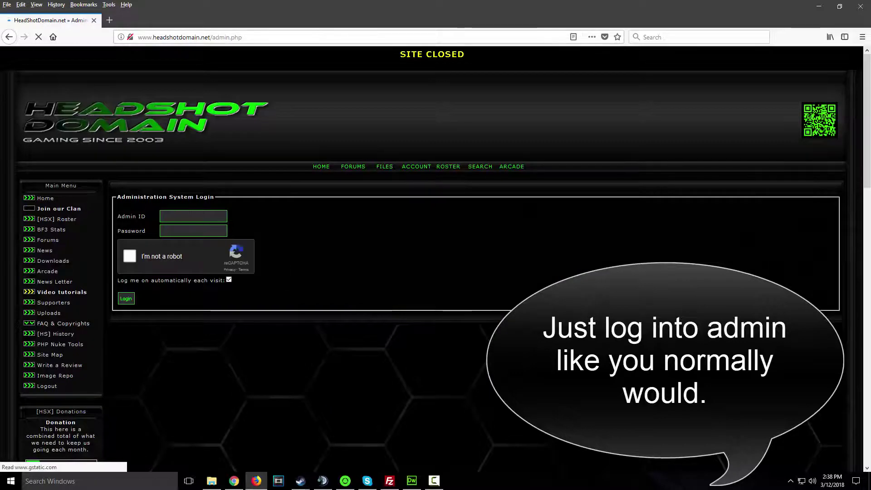
pyautogui.click(200, 216)
# - Start the login form's reCAPTCHA check and submit the selected sidewalk squares
pyautogui.click(194, 255)
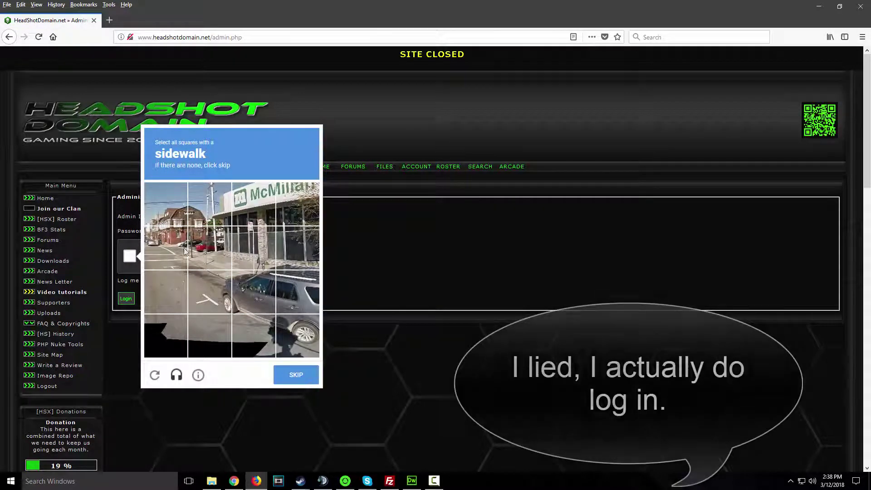
pyautogui.click(209, 257)
pyautogui.click(209, 292)
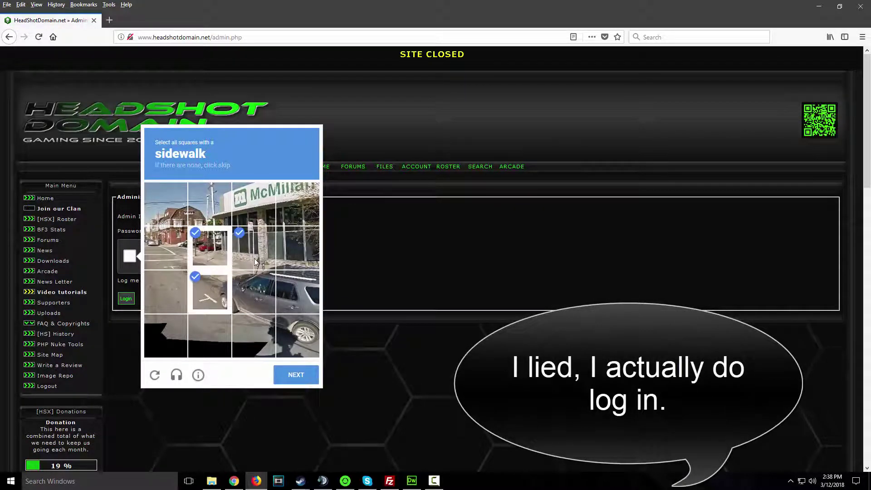
pyautogui.click(254, 248)
pyautogui.click(254, 291)
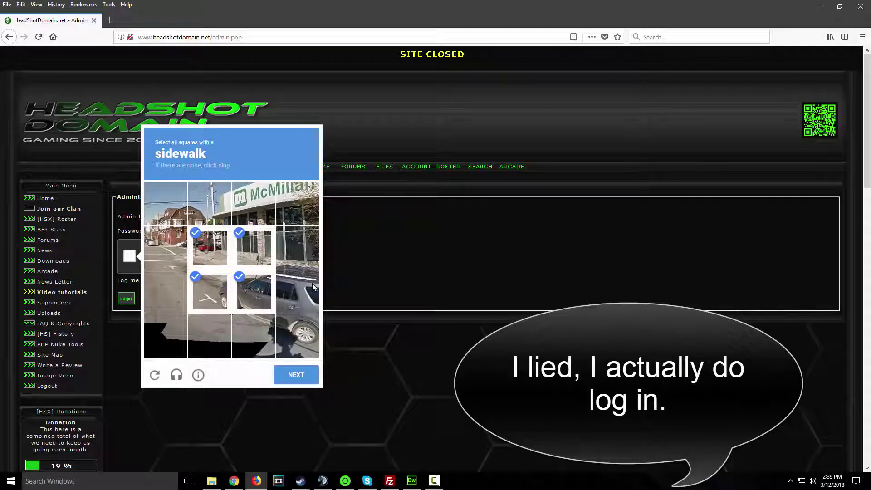
pyautogui.click(163, 243)
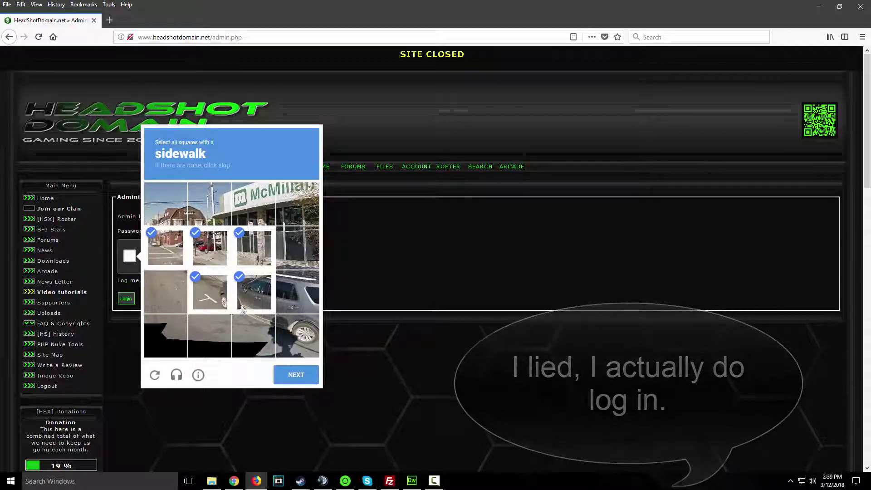
pyautogui.click(295, 374)
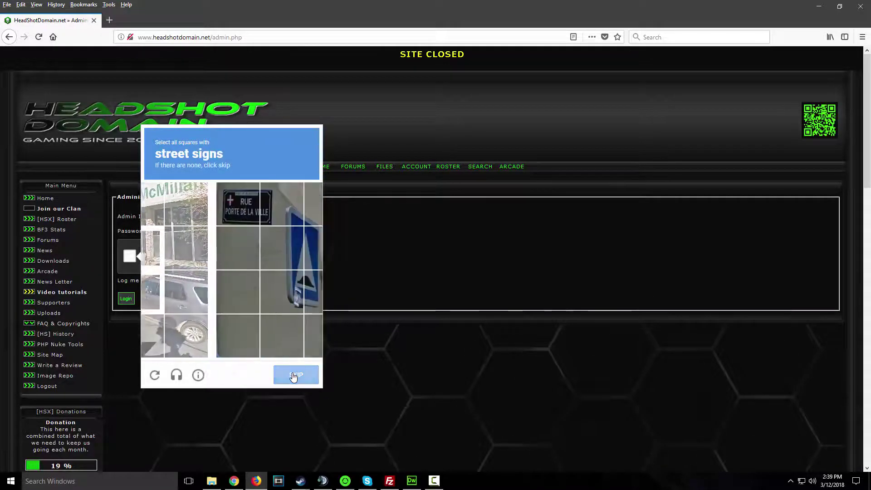
# - Select the street sign squares, verify the reCAPTCHA and log in to the site's administration
pyautogui.click(186, 210)
pyautogui.click(209, 206)
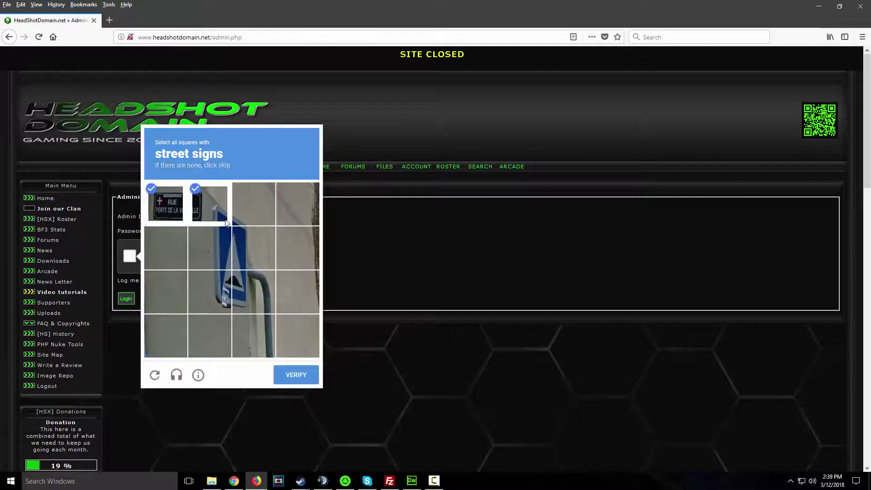
pyautogui.click(210, 245)
pyautogui.click(253, 219)
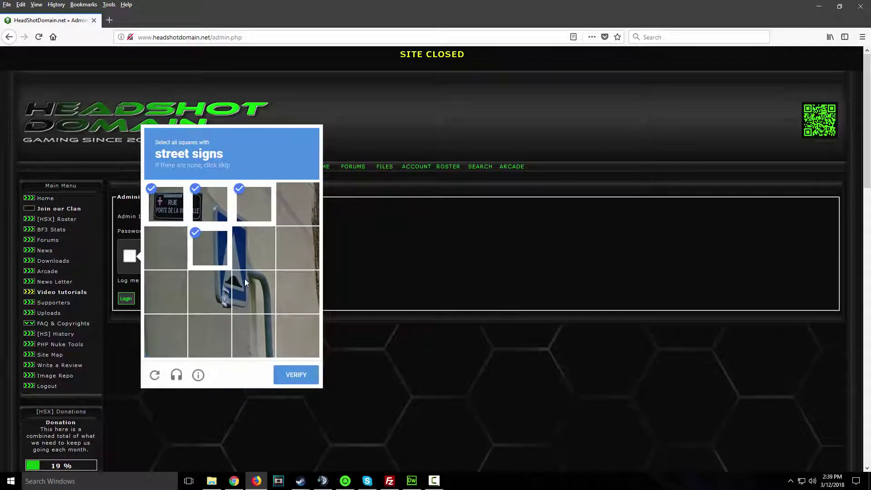
pyautogui.click(249, 256)
pyautogui.click(241, 285)
pyautogui.click(212, 300)
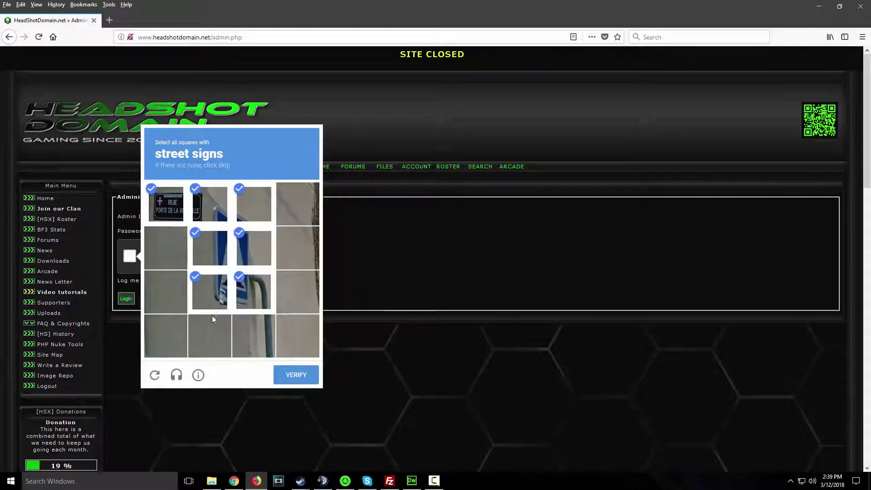
pyautogui.click(294, 369)
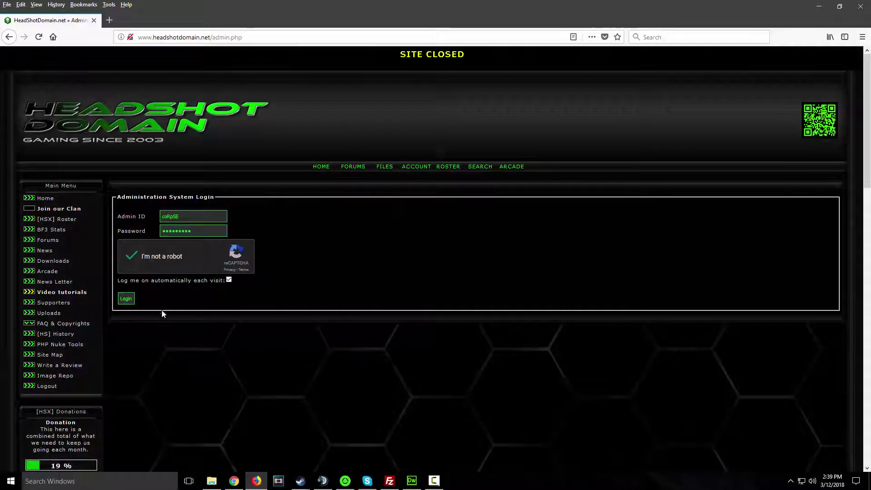
pyautogui.click(126, 298)
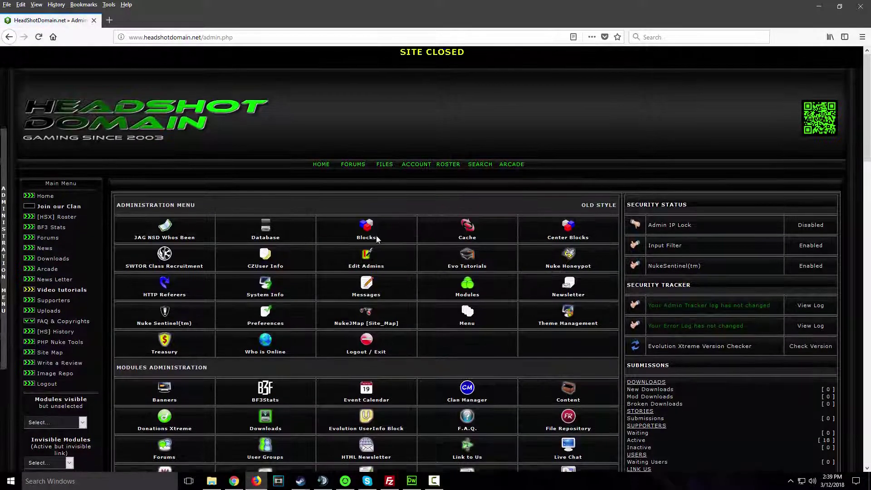
# - Open the NukeSentinel(tm) administration from the administration menu and look over its General Settings
pyautogui.scroll(-3, 376, 235)
pyautogui.scroll(2, 366, 235)
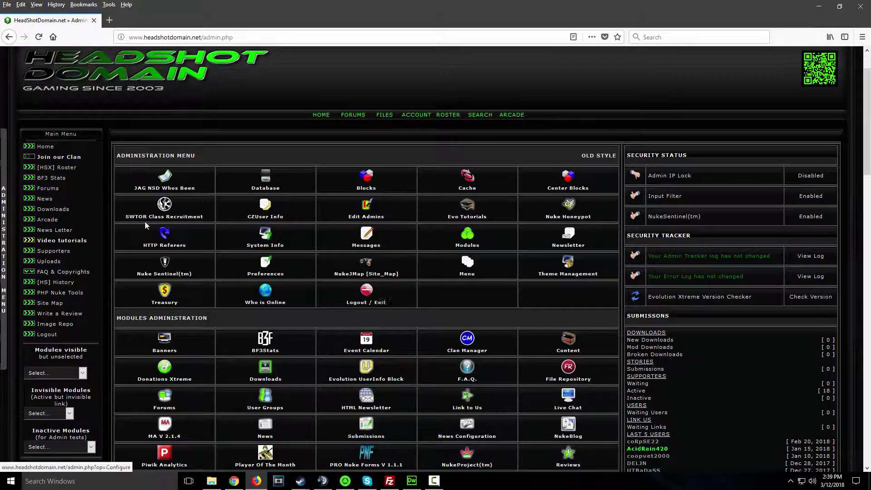
pyautogui.click(165, 265)
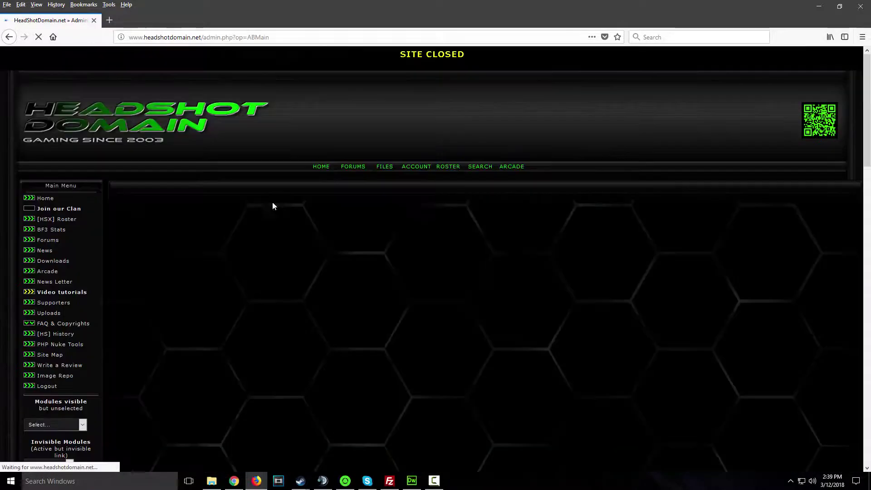
pyautogui.scroll(-5, 455, 197)
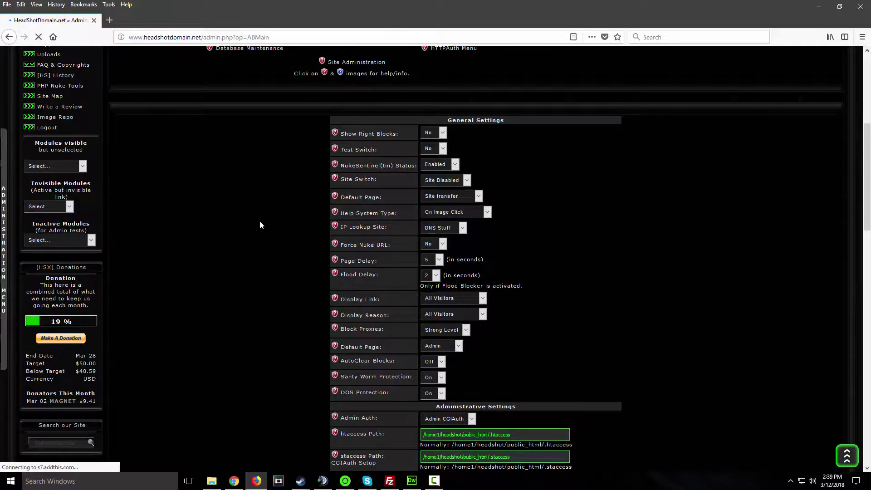
pyautogui.scroll(5, 260, 221)
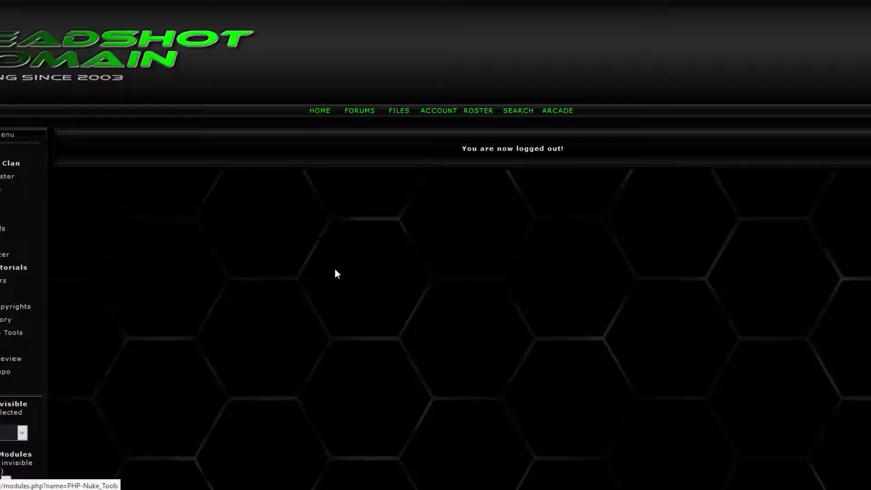
# - Check the closed-site page as a logged-out visitor by opening the site's Home and Forums links
pyautogui.click(320, 119)
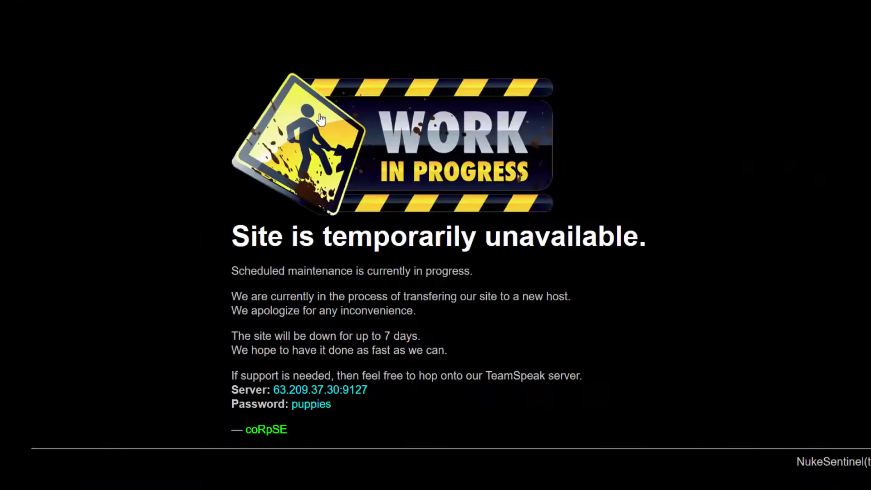
pyautogui.hotkey('alt', 'Left')
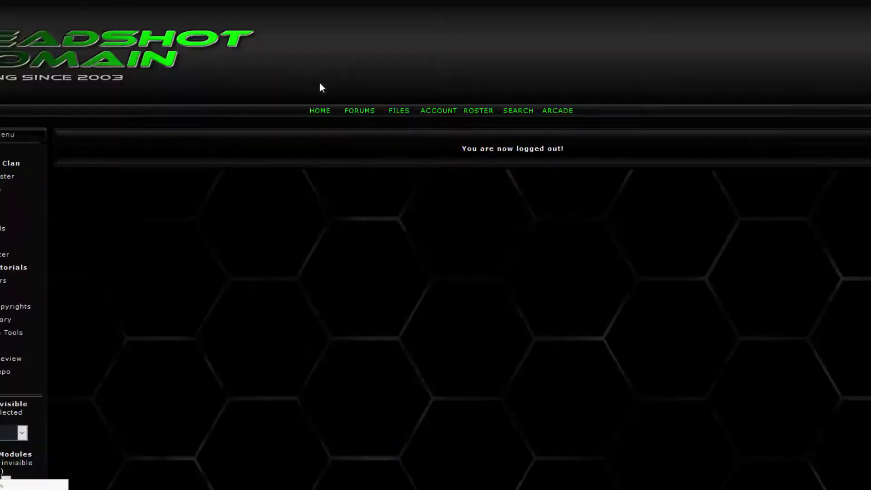
pyautogui.click(362, 114)
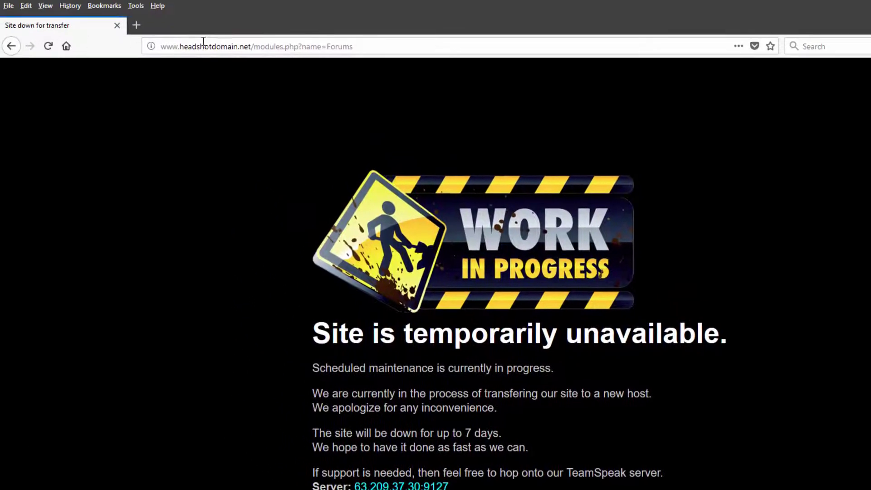
# - Replace modules.php?name=Forums with index.php in the site address and load that page
pyautogui.moveTo(254, 46); pyautogui.dragTo(588, 35)
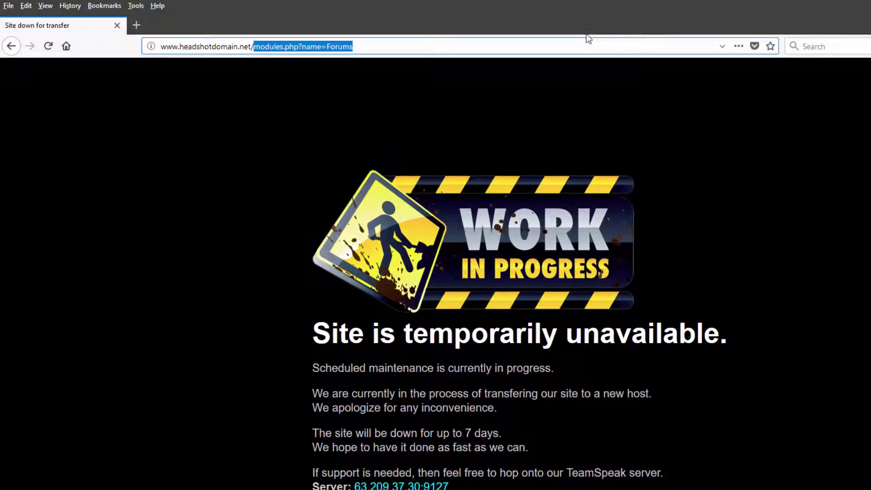
pyautogui.write('inde')
pyautogui.press('Escape')
pyautogui.press('Return')
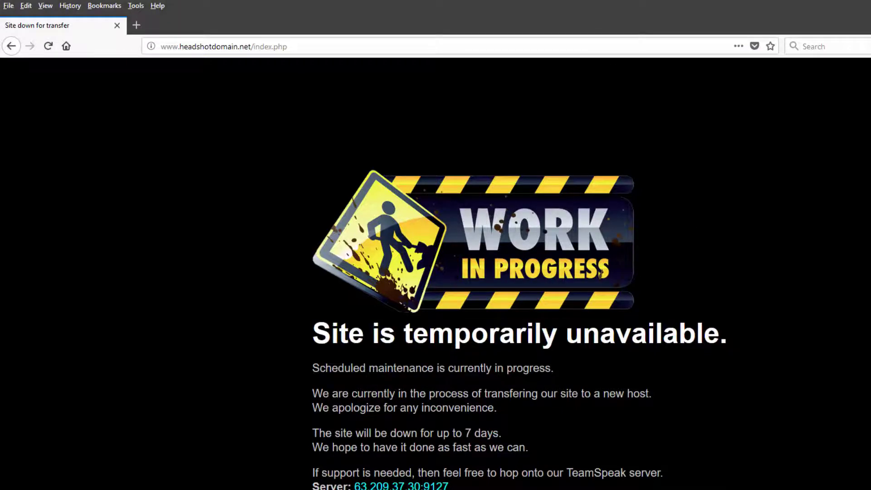
# - Switch to Chrome, open the NukeSentinel(tm) administration and highlight the Site Switch and Default Page settings
pyautogui.hotkey('alt', 'Tab')
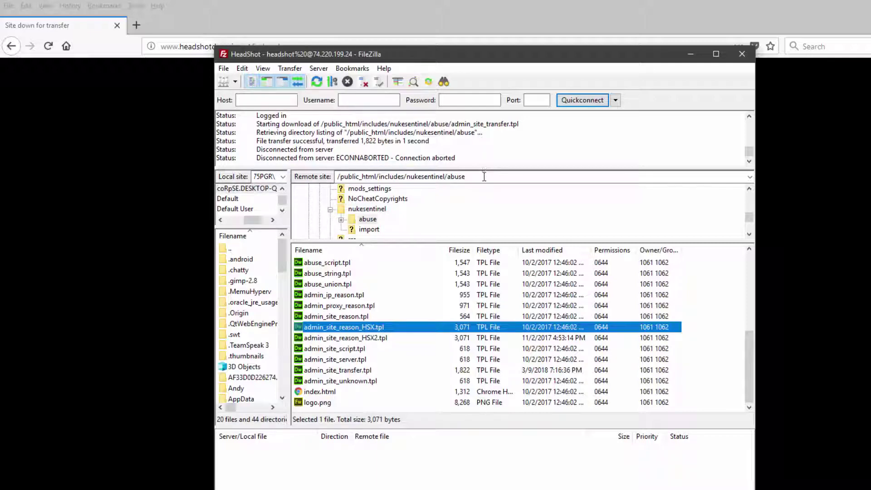
pyautogui.hotkey('alt', 'Tab')
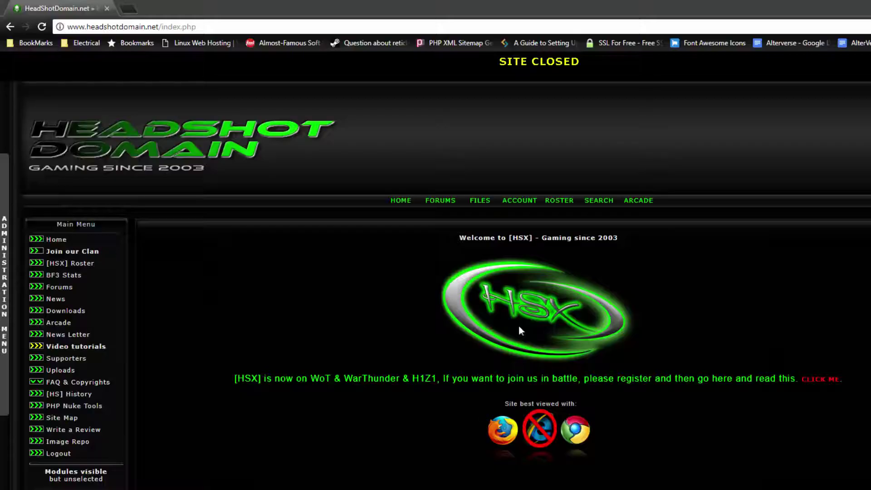
pyautogui.moveTo(36, 235)
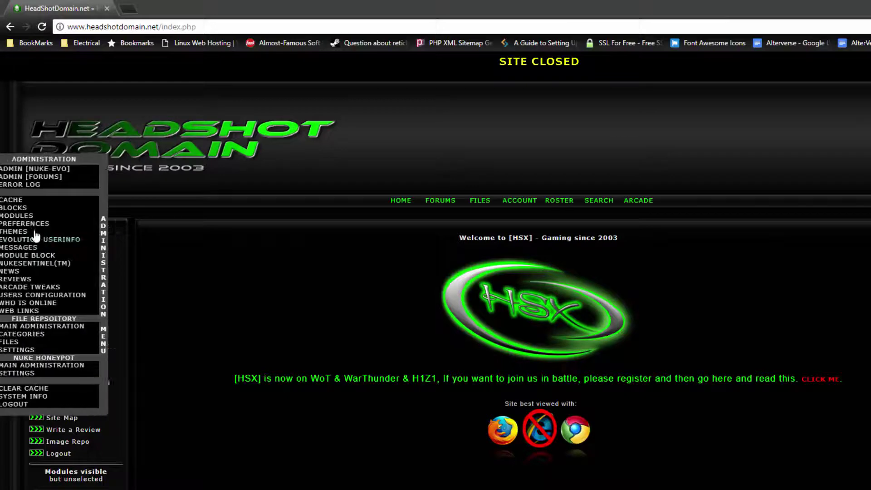
pyautogui.click(49, 264)
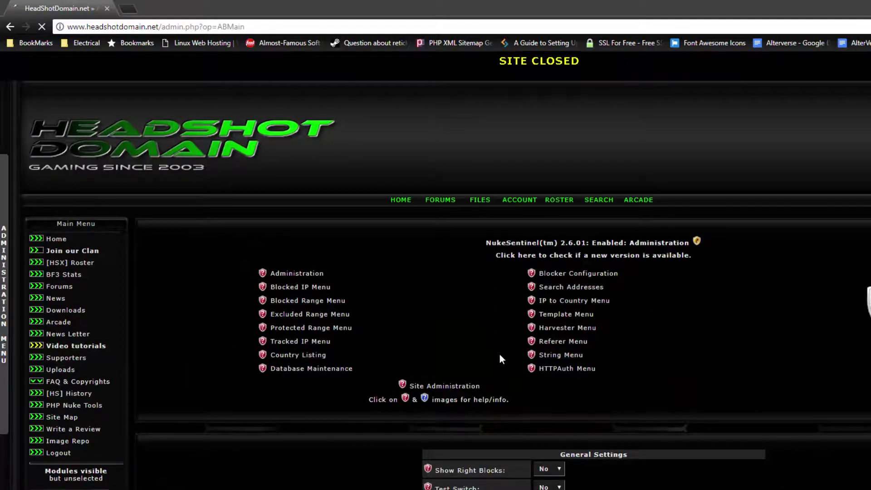
pyautogui.scroll(-7, 499, 354)
pyautogui.moveTo(435, 186); pyautogui.dragTo(494, 202)
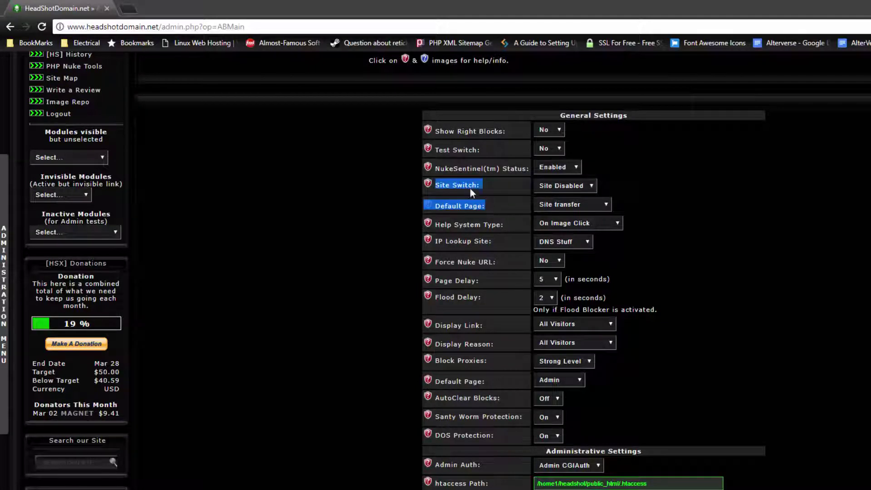
# - Set the Site Switch to Site Enabled and look through the remaining settings down to the save option
pyautogui.click(584, 183)
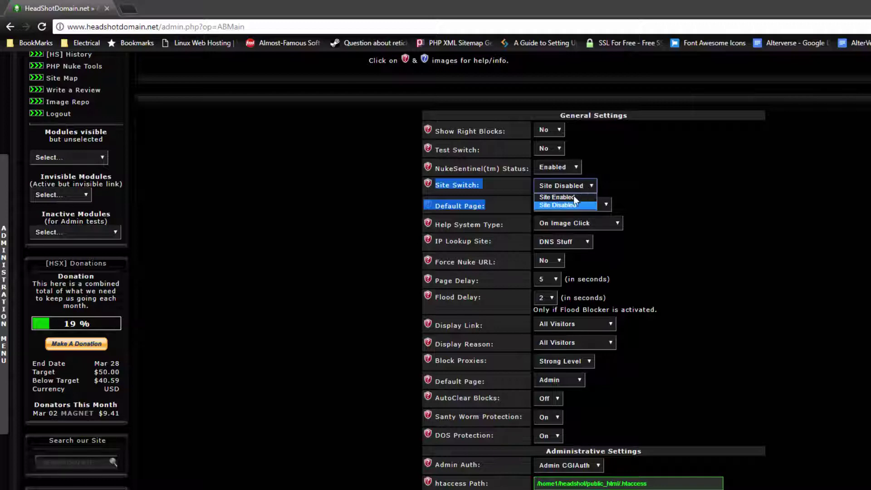
pyautogui.click(571, 198)
pyautogui.scroll(-9, 641, 377)
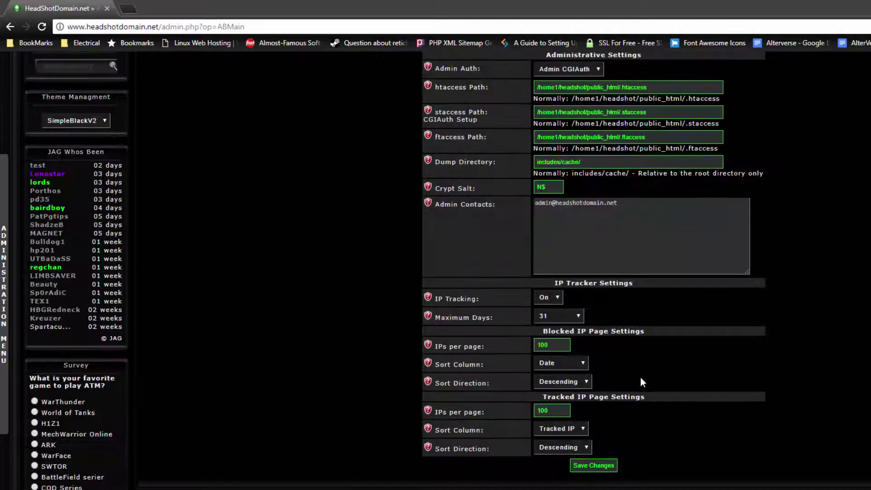
pyautogui.scroll(10, 608, 224)
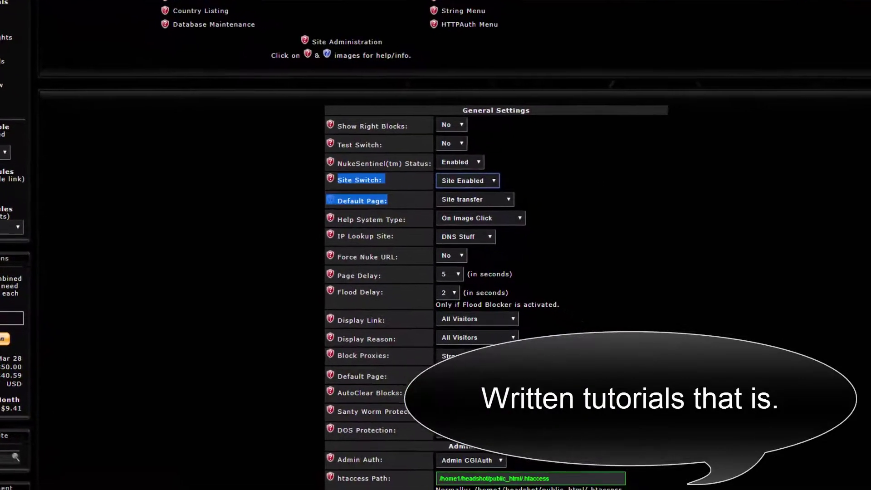
# - Switch to Dreamweaver and view the code of the site transfer template
pyautogui.click(447, 489)
pyautogui.click(411, 474)
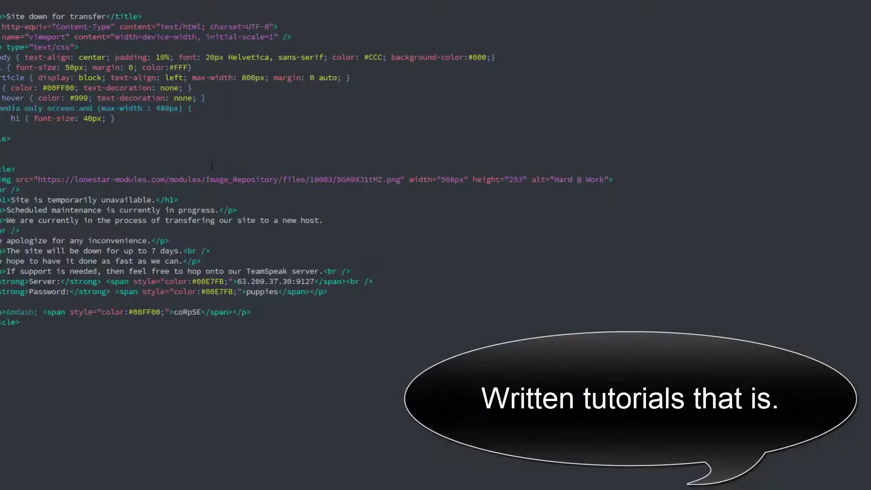